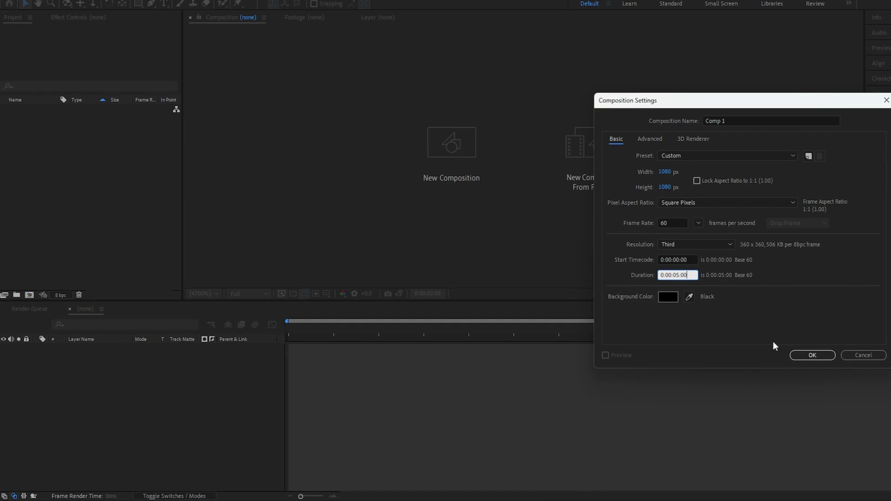
Create a 1080 × 1080 px composition at 60 fps lasting 5 seconds, with the playhead at its first frame.
click(818, 355)
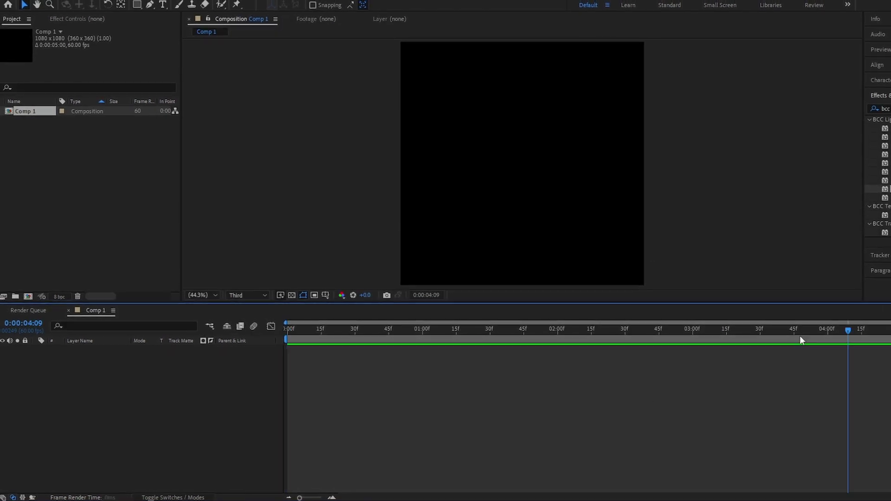
key(End)
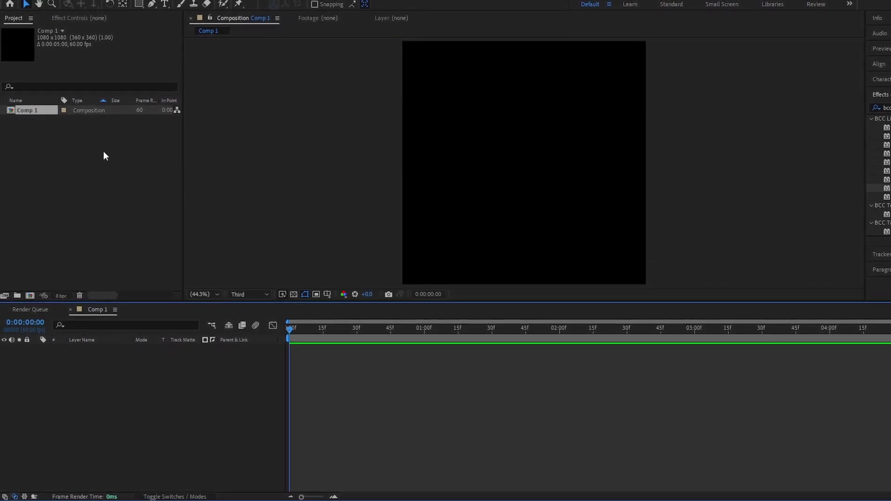
Add a white solid layer of 1080 × 1080 px to the composition.
right_click(162, 386)
mouse_move(191, 268)
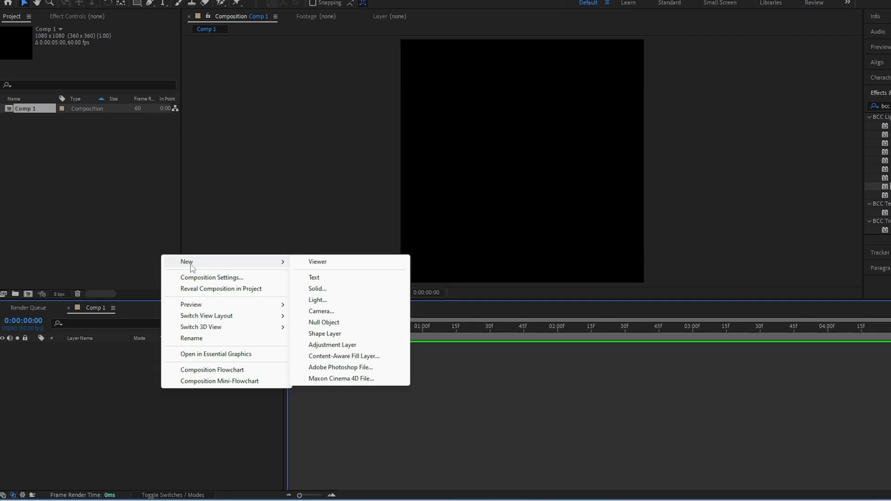
click(317, 290)
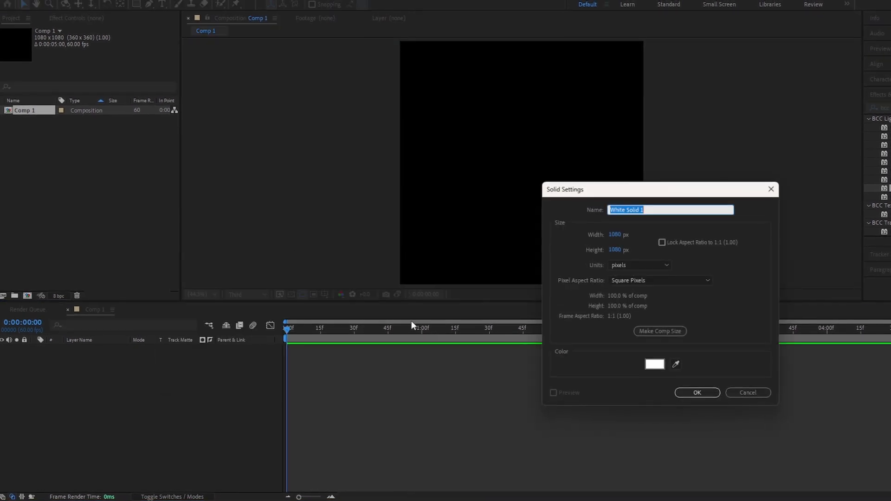
click(665, 366)
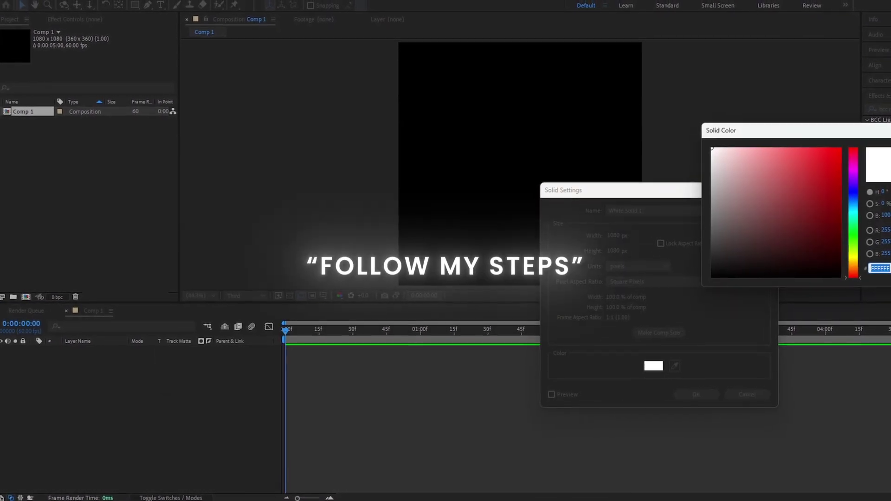
key(Return)
click(698, 394)
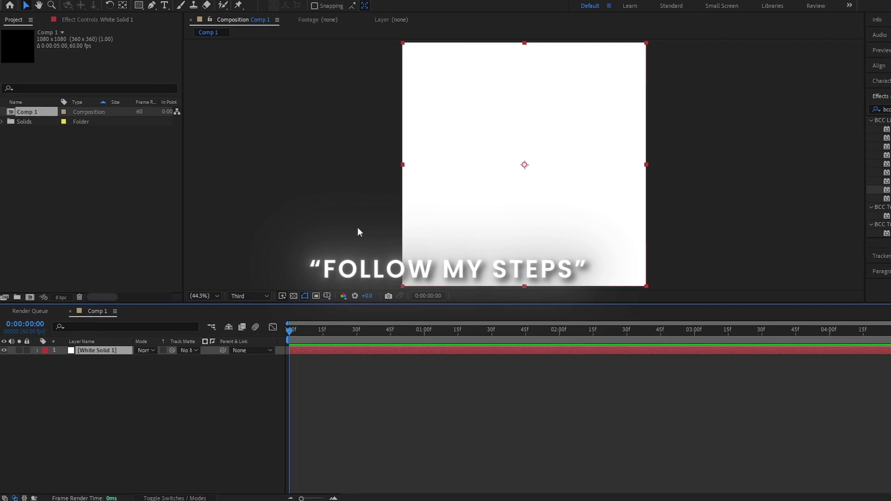
Draw a green square about 972 px wide on a new shape layer and centre it in the composition.
click(113, 395)
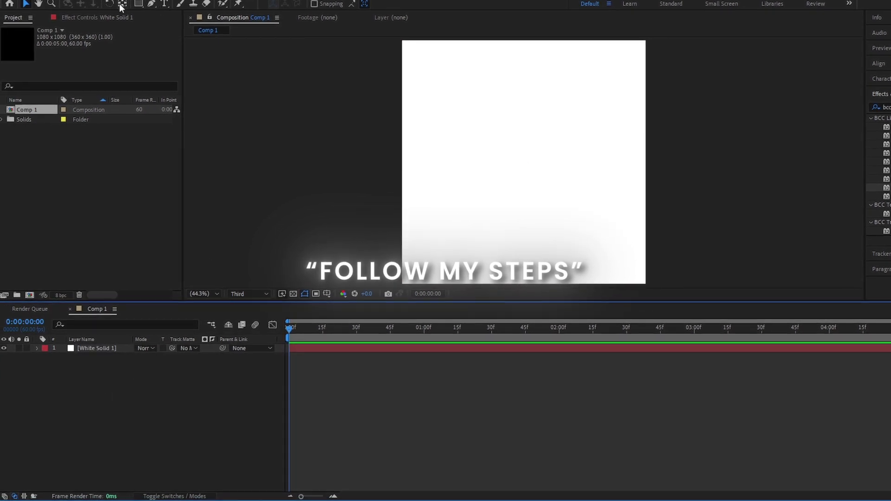
click(139, 4)
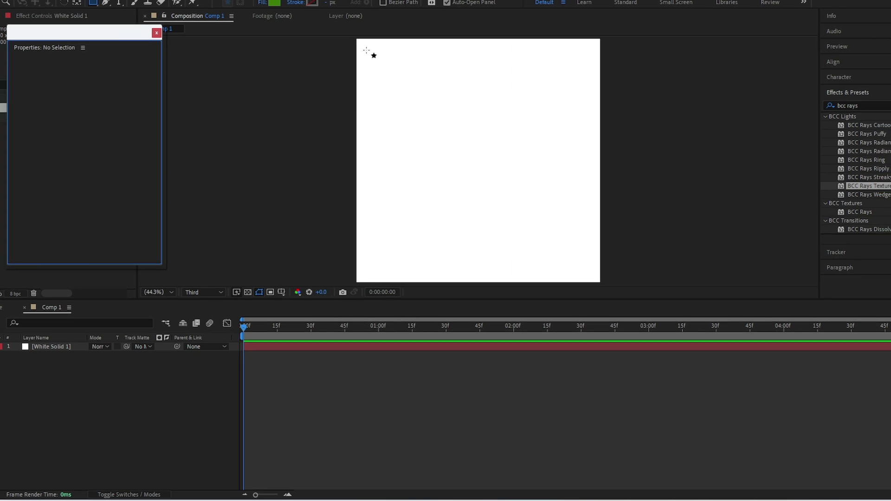
drag(334, 49, 555, 270)
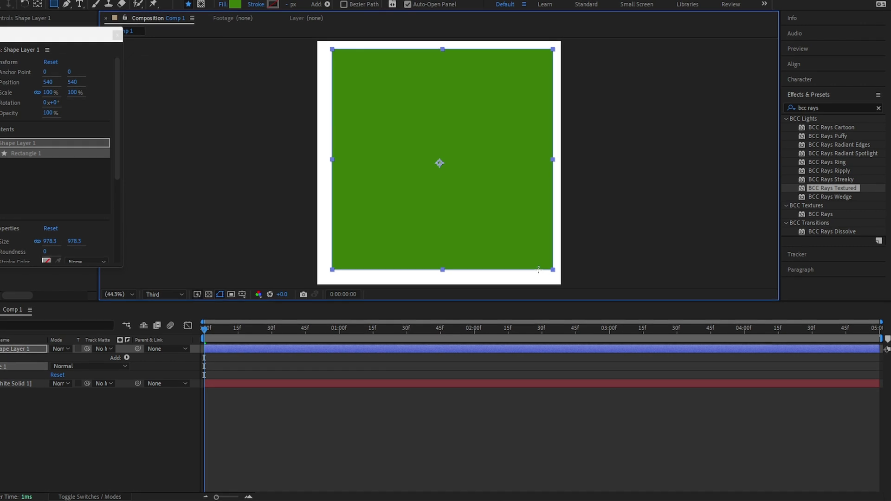
click(821, 65)
click(816, 88)
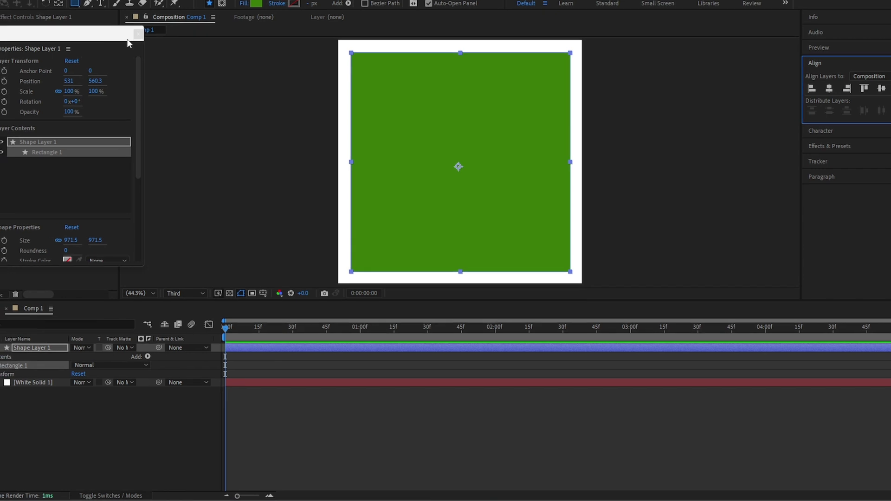
click(137, 34)
Keyframe the rectangle path's roundness from 135 at 0:00 to 0 at 3:00.
click(45, 366)
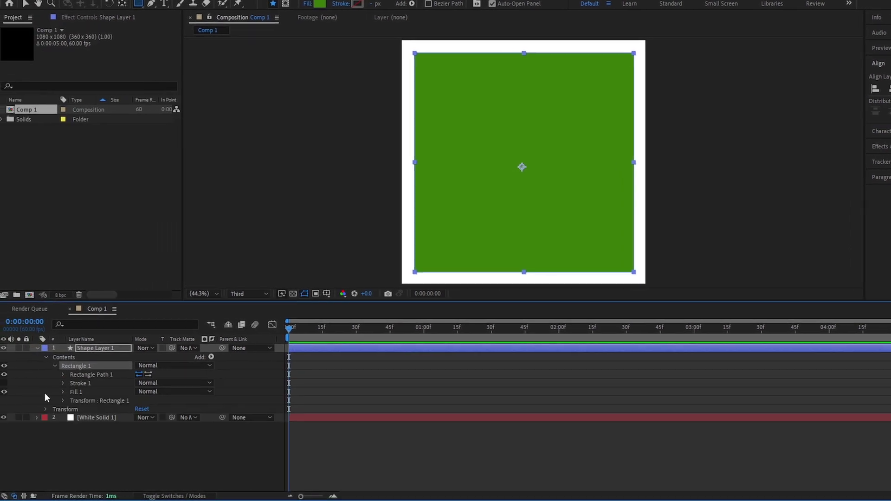
click(63, 376)
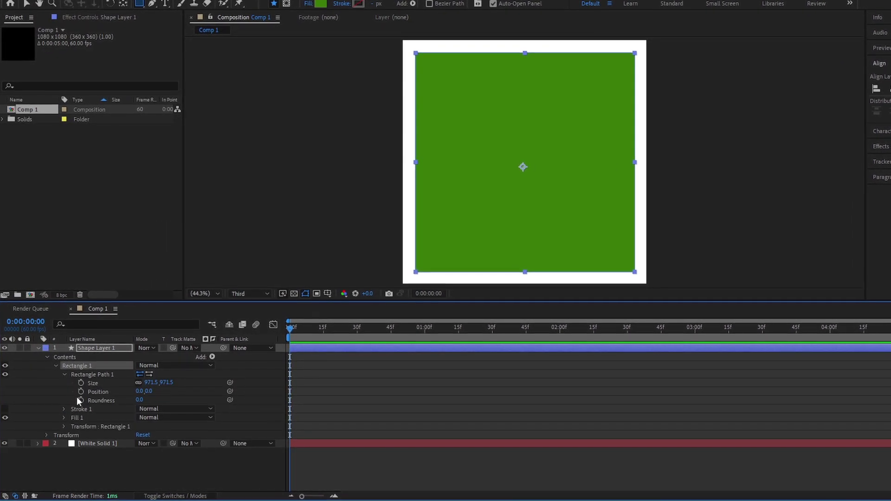
click(80, 401)
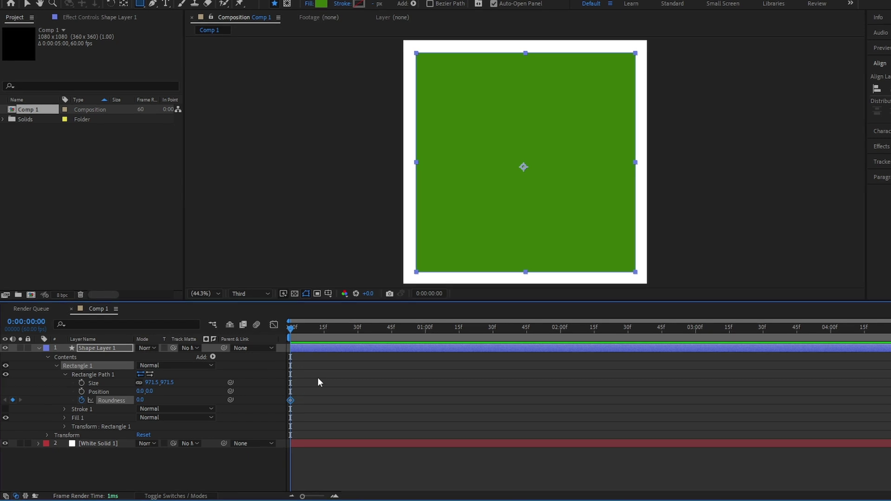
click(695, 332)
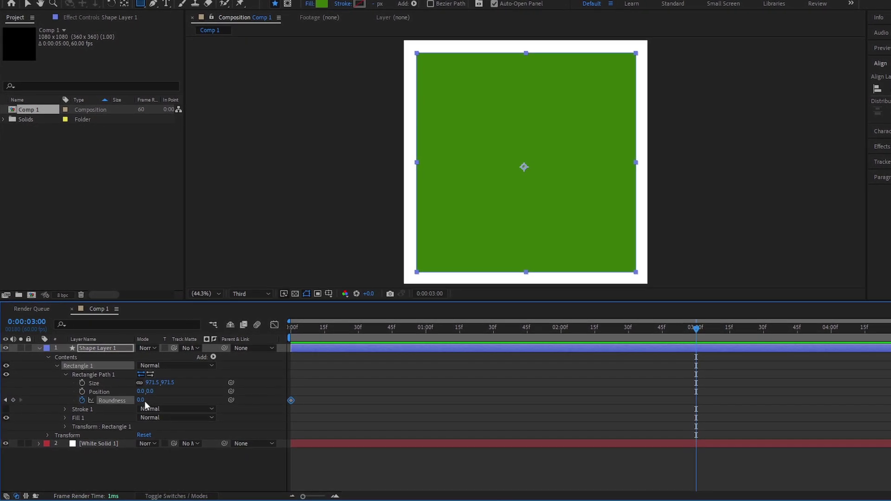
click(13, 401)
click(6, 402)
drag(140, 402, 214, 403)
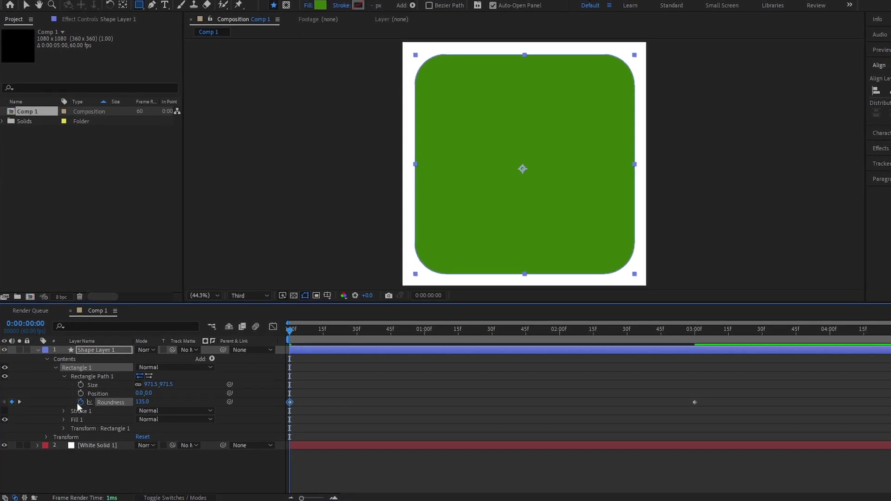
Keyframe the rectangle path's size at 0:00 and enlarge it to 1087.5 at 3:00.
click(82, 386)
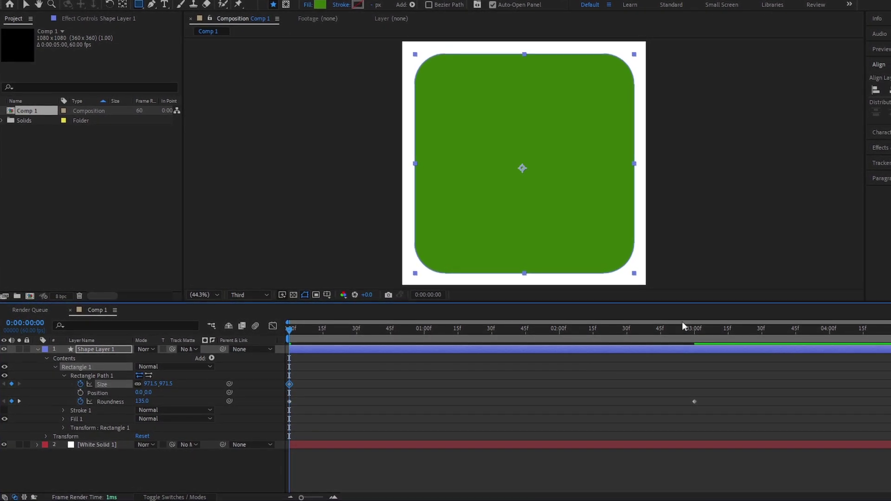
click(13, 382)
drag(166, 383, 227, 383)
Apply Easy Ease to all size and roundness keyframes of the rectangle path.
click(718, 377)
drag(719, 373, 286, 416)
key(F9)
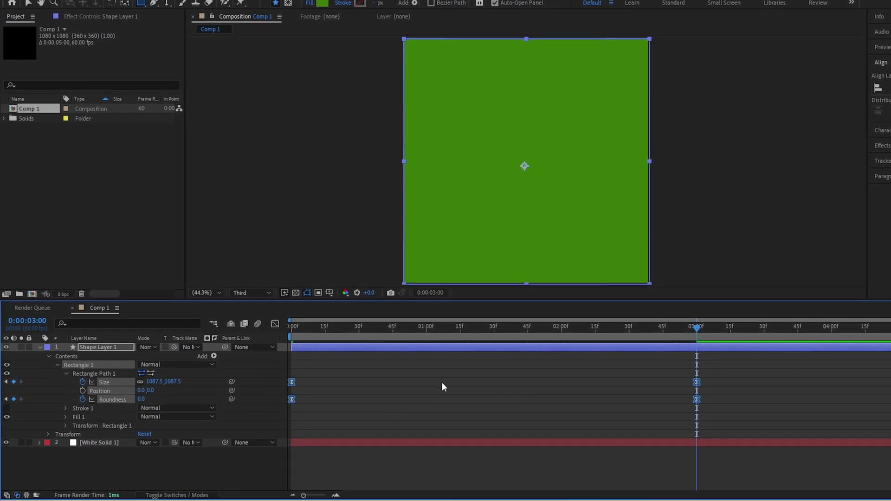
Reshape the size and roundness speed curves so the motion peaks early and slows down over a long ease-out.
click(274, 325)
drag(722, 390, 646, 422)
drag(536, 410, 483, 407)
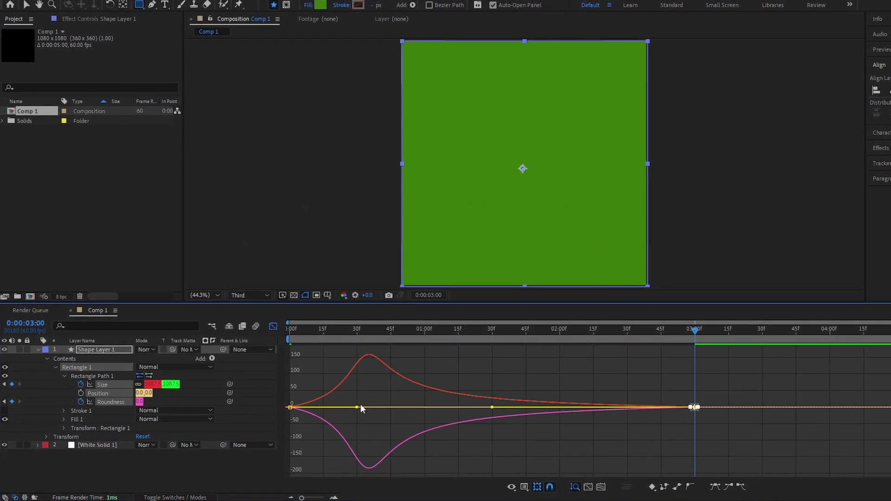
drag(358, 398, 281, 420)
drag(358, 410, 316, 406)
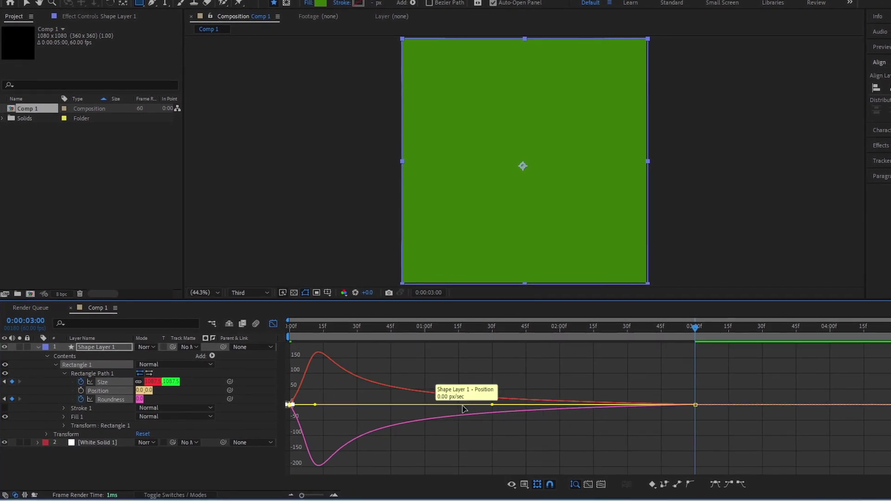
click(275, 326)
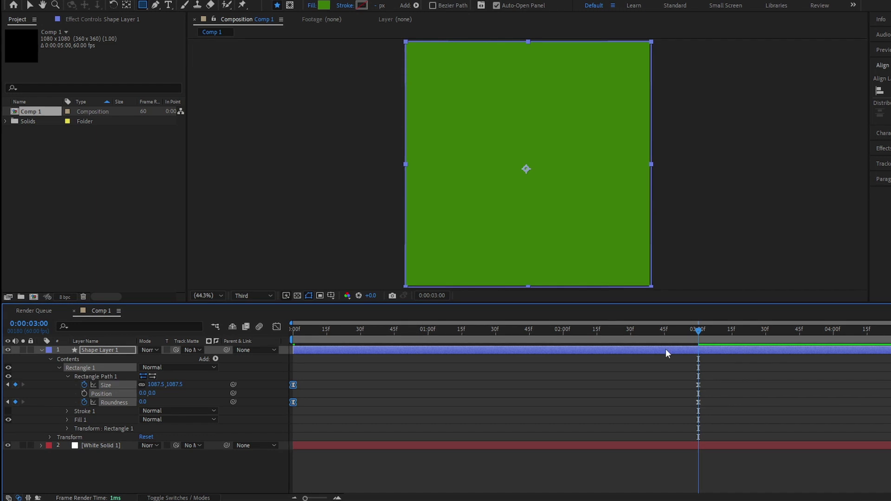
Move the ending size and roundness keyframes to 2:45 and preview the animation from the start.
mouse_move(665, 333)
mouse_down()
mouse_move(629, 335)
mouse_move(664, 338)
mouse_up()
drag(727, 372, 664, 402)
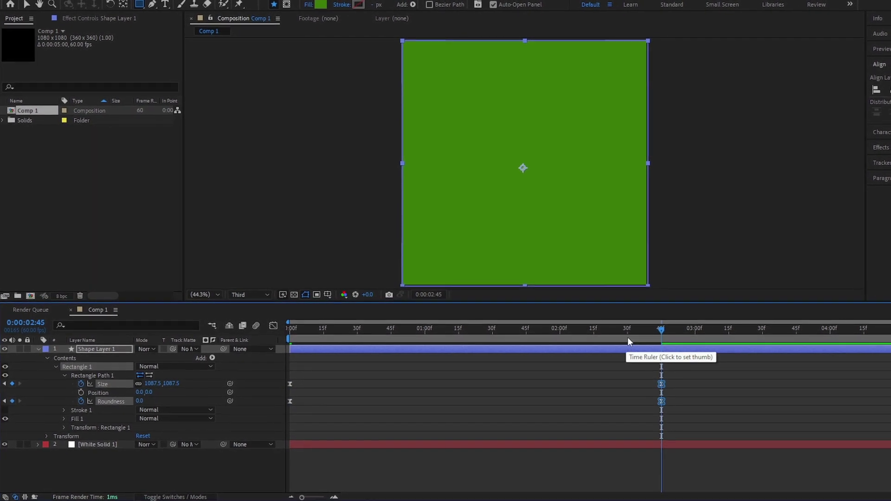
key(Home)
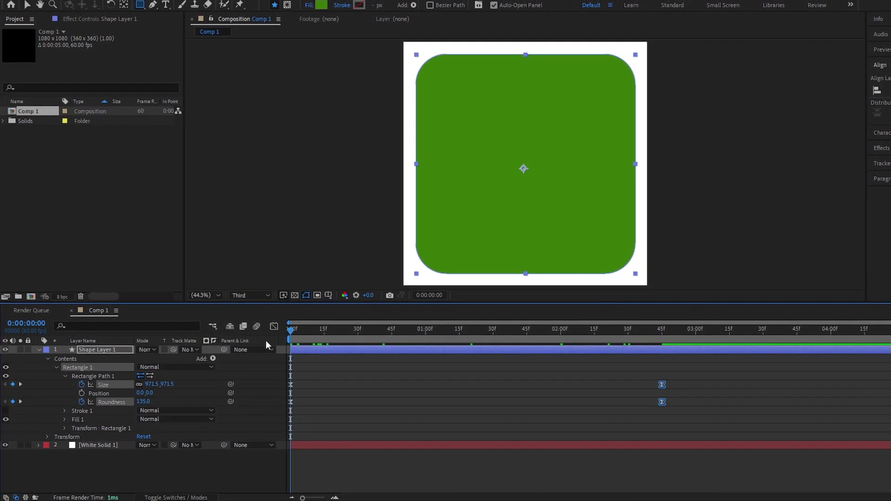
key(space)
Move the ending size and roundness keyframes to 2:30 and preview the animation.
drag(616, 336, 629, 338)
drag(679, 364, 628, 402)
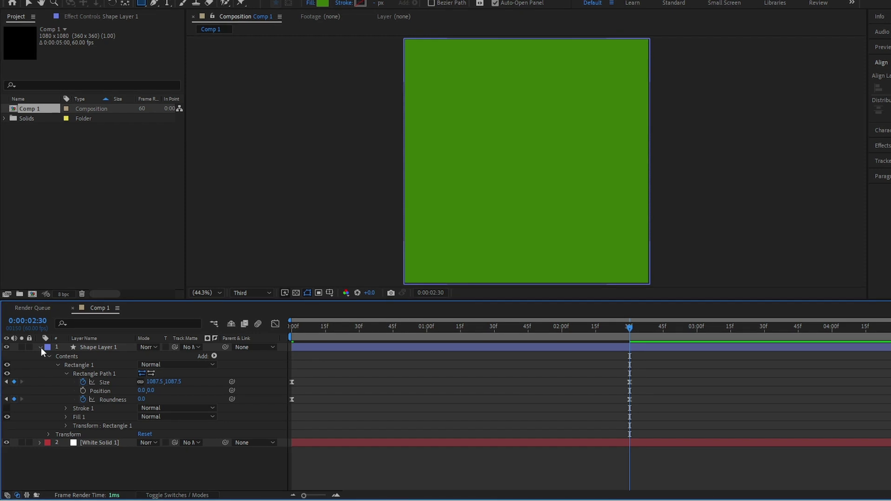
key(space)
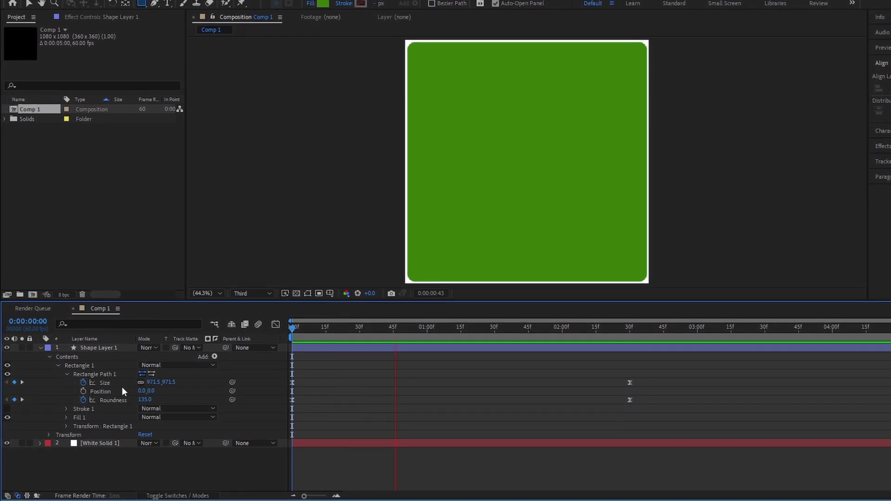
key(space)
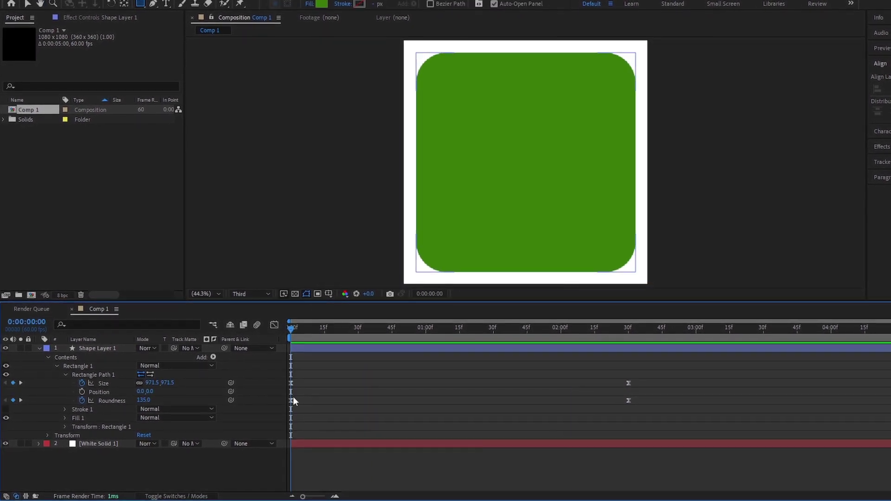
Reduce the rectangle path's starting size at 0:00 to 806.5 and preview the animation.
click(291, 383)
drag(149, 383, 77, 396)
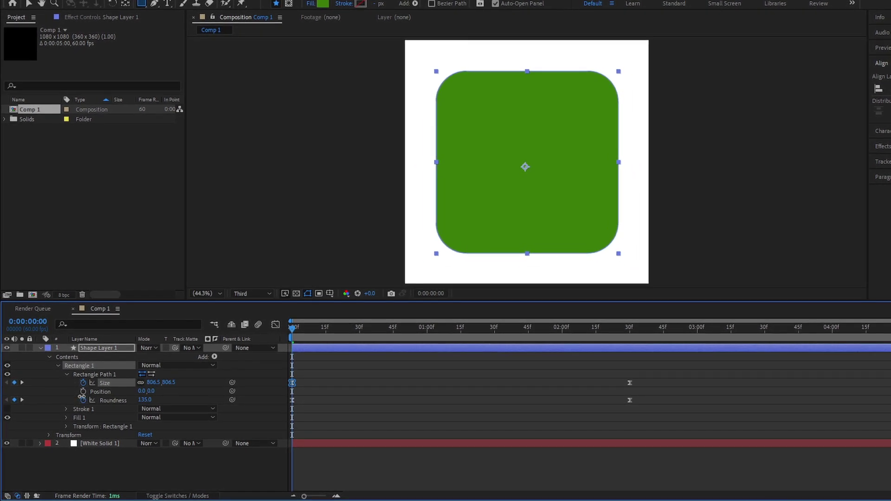
click(457, 399)
drag(699, 376, 272, 432)
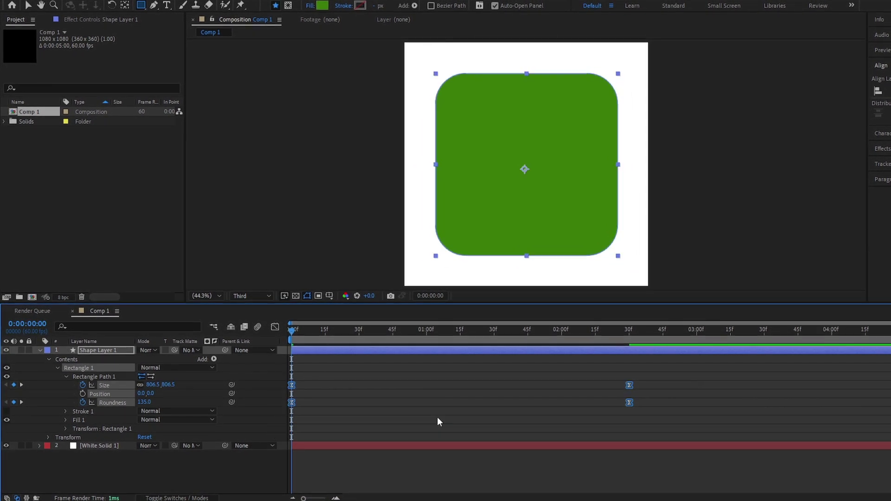
click(420, 404)
key(space)
key(space)
Collapse the shape layer's properties, duplicate the layer and hide the upper copy.
click(38, 351)
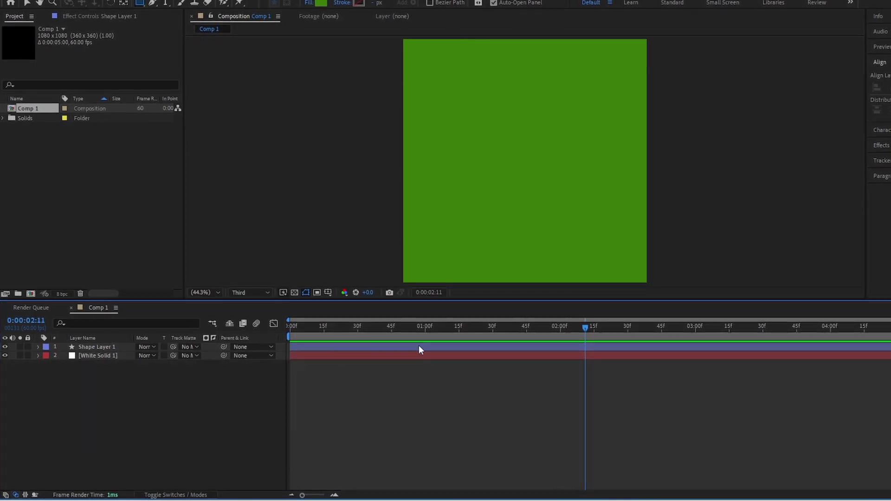
click(348, 346)
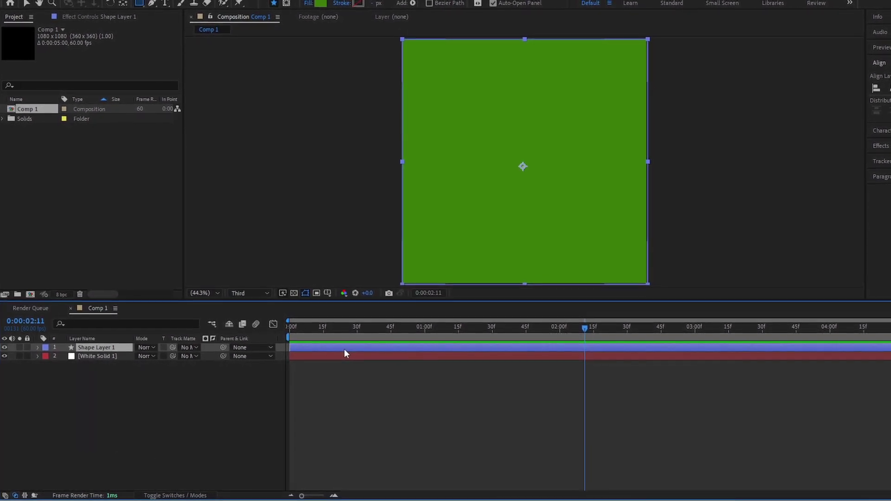
key(ctrl+d)
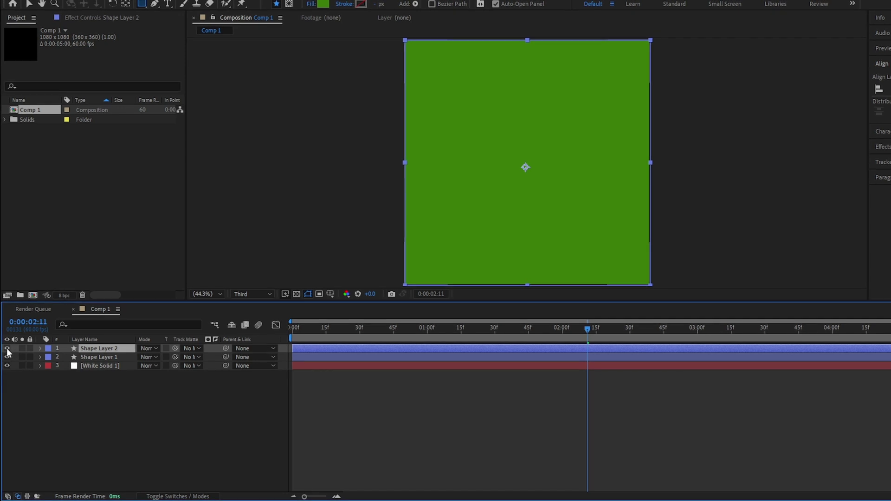
Find the Fractal Noise effect, apply it to Shape Layer 1 and dismiss the floating properties window.
click(334, 357)
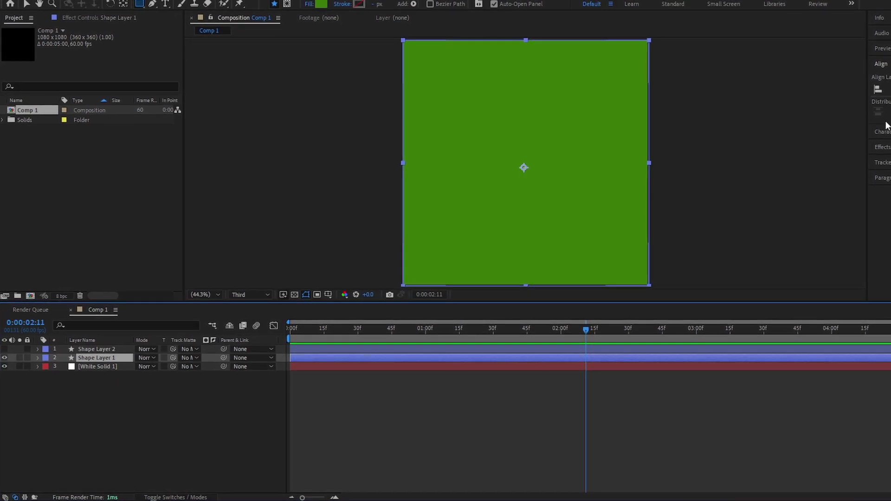
click(885, 147)
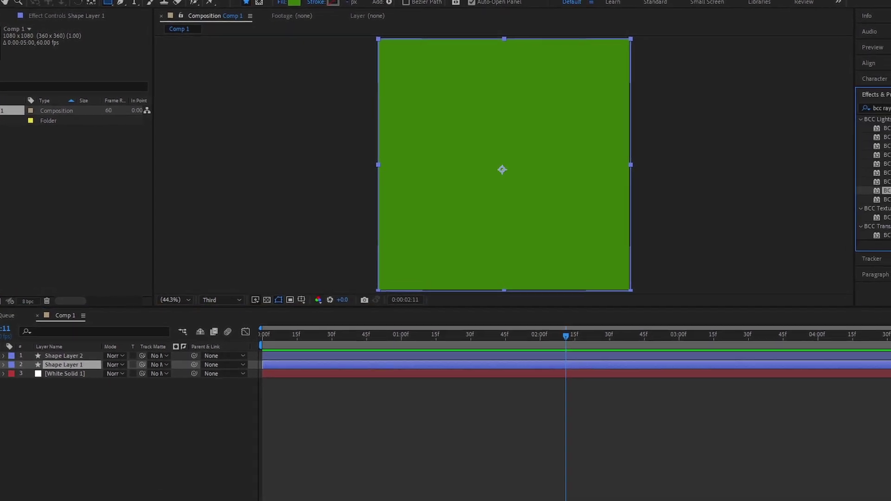
click(890, 107)
click(887, 106)
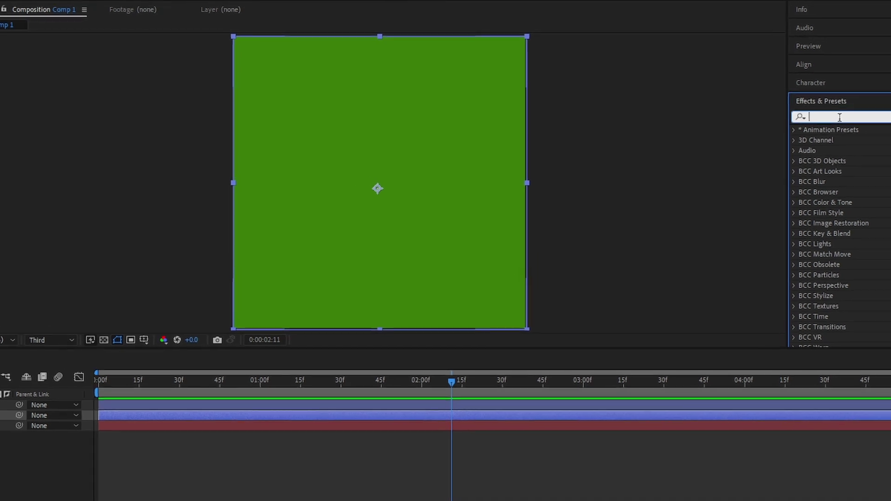
text(frrrrrrrrrrr)
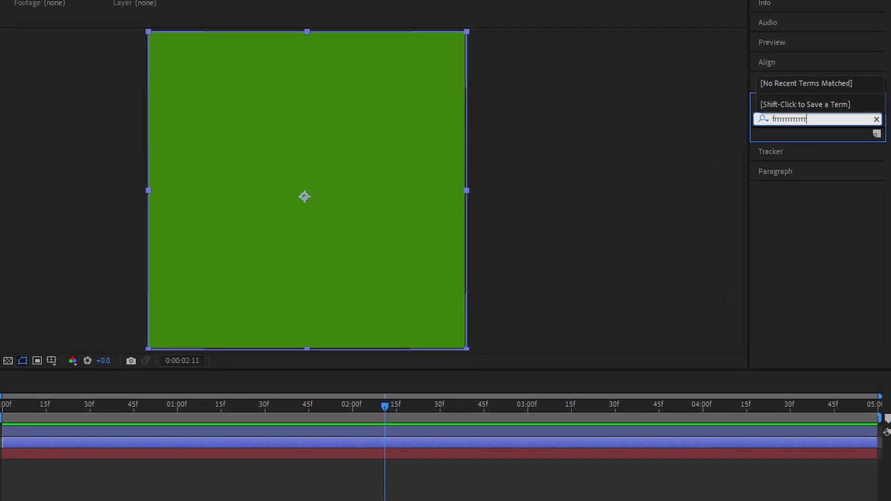
key(BackSpace)
key(BackSpace)
key(BackSpace)
key(BackSpace)
key(BackSpace)
key(BackSpace)
key(BackSpace)
key(BackSpace)
key(BackSpace)
key(BackSpace)
key(BackSpace)
key(BackSpace)
text(frac)
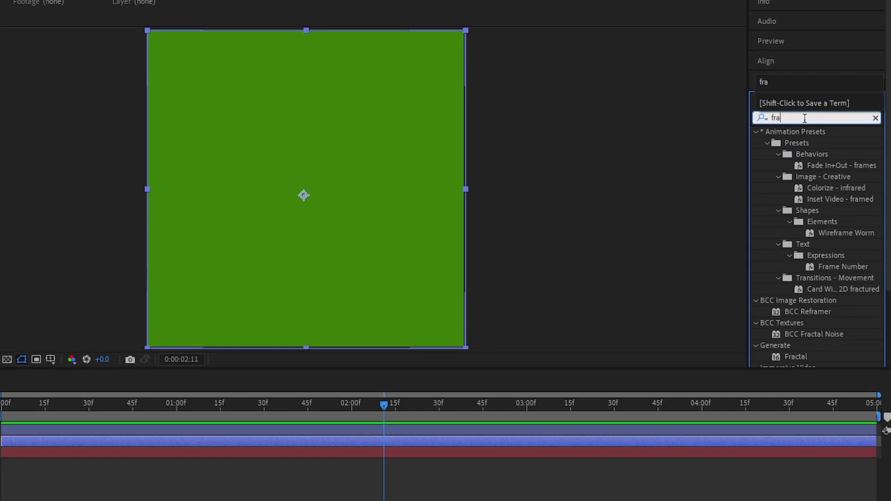
drag(817, 253, 148, 438)
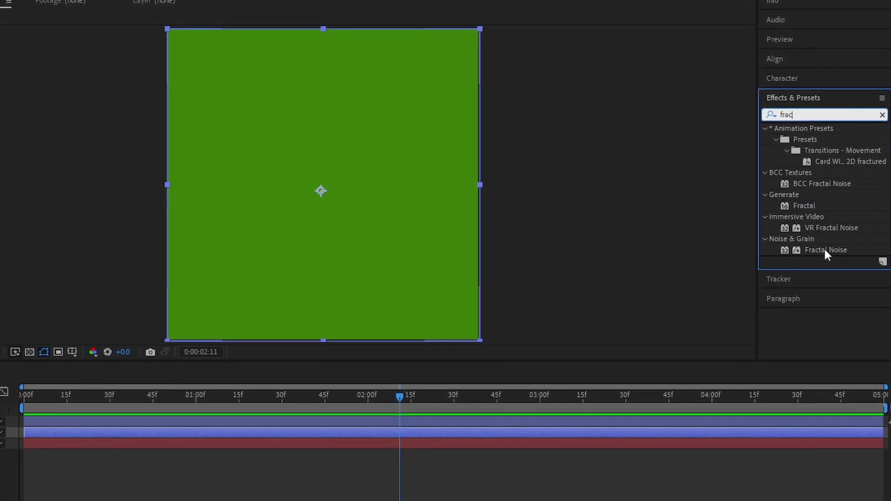
key(v)
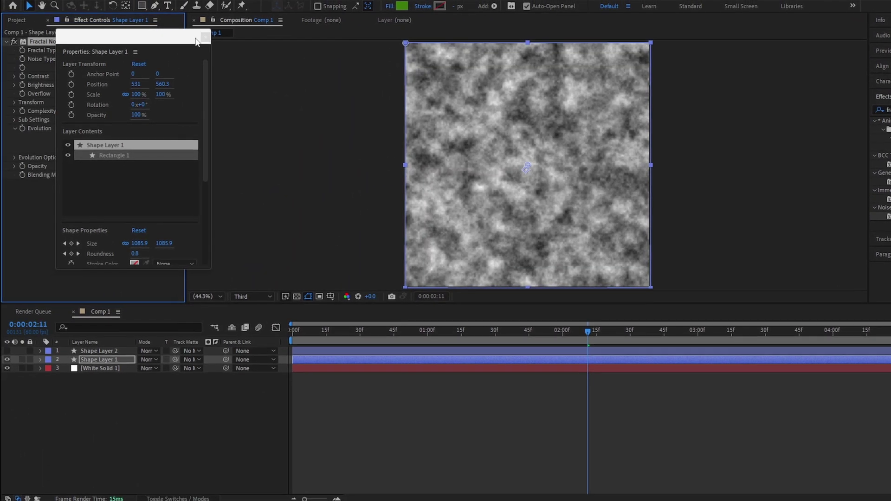
click(159, 34)
Return to the start of the composition and set the Fractal Noise fractal type to Turbulent Smooth.
drag(274, 341, 249, 339)
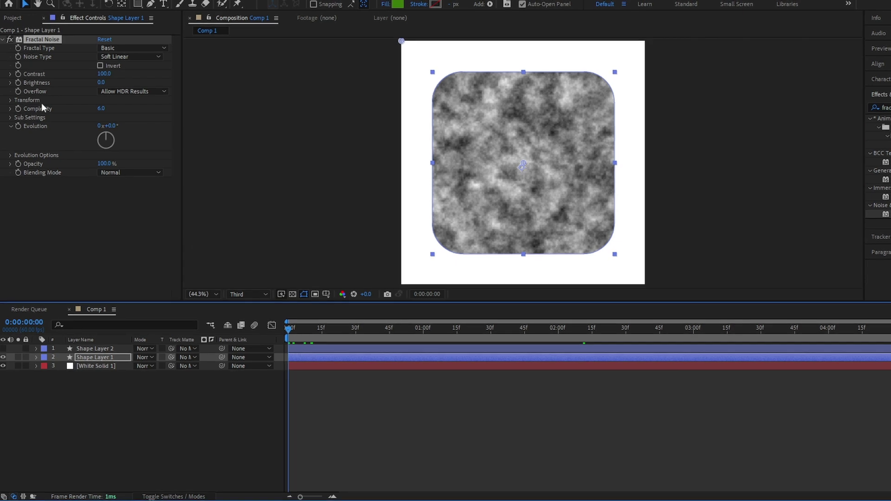
click(116, 50)
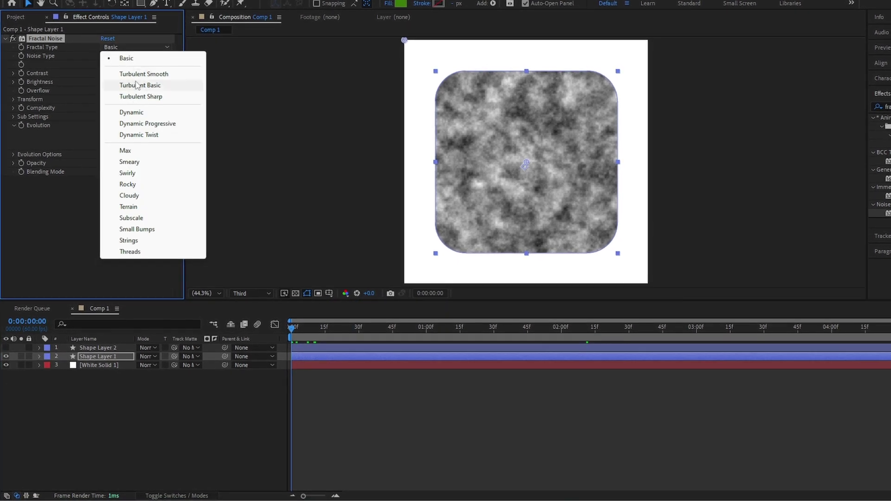
click(126, 78)
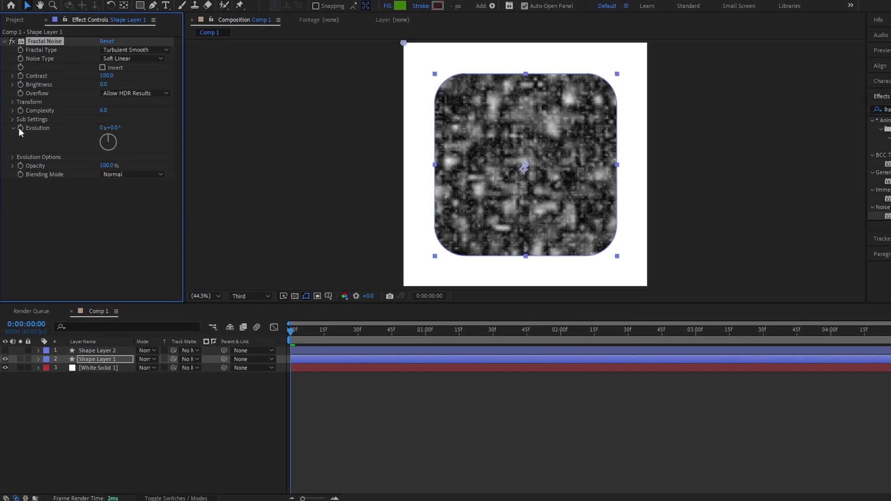
Drive the Fractal Noise evolution with the expression time*250, and collapse Shape Layer 1's properties.
alt+click(21, 127)
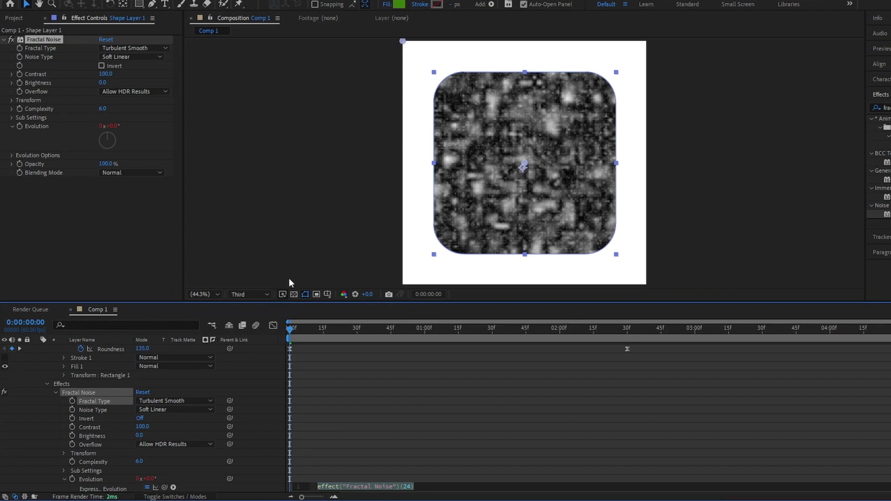
text(tim)
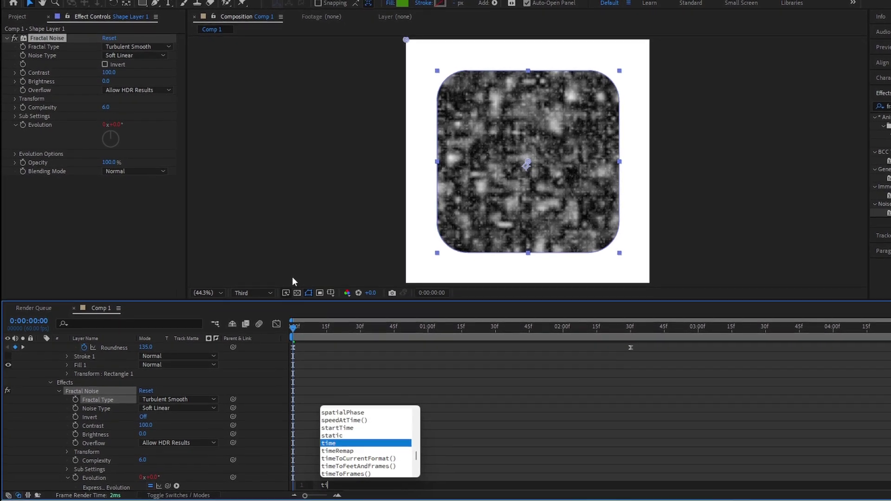
text(e*)
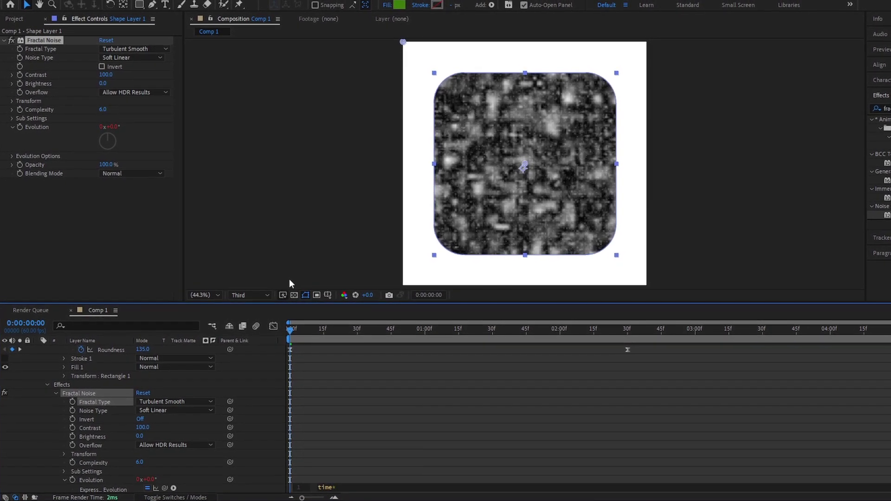
text(250)
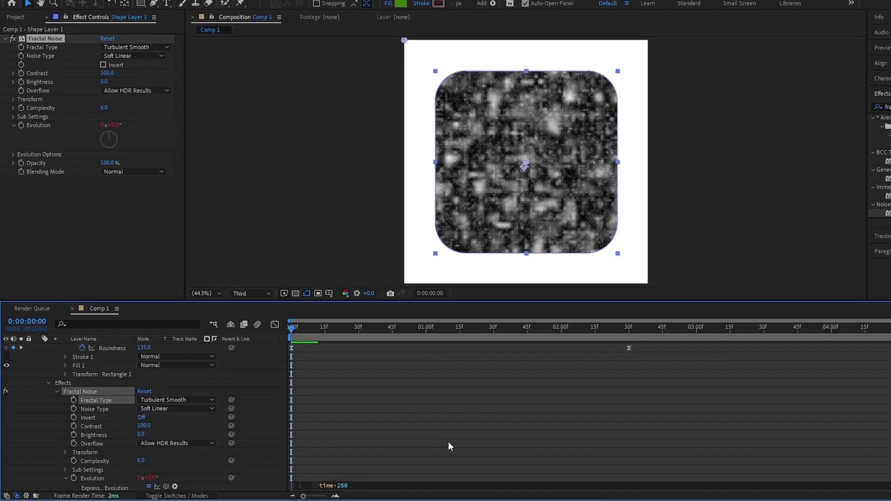
click(459, 398)
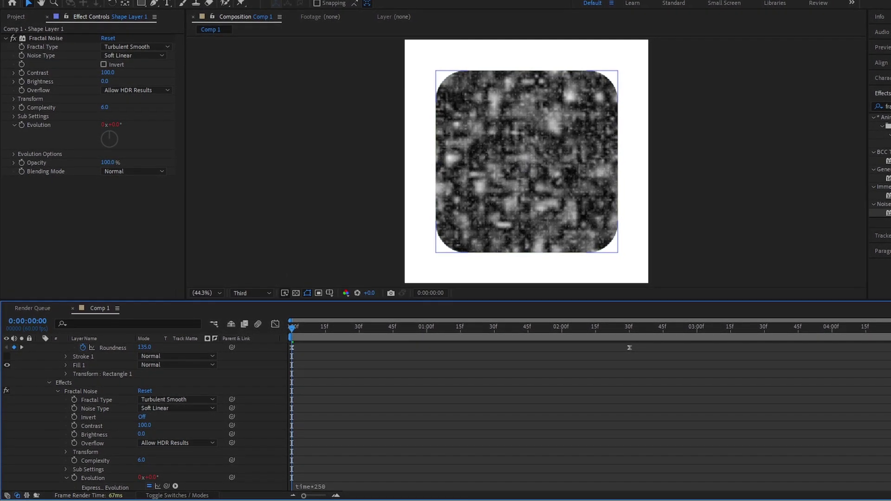
scroll(139, 395, up, 4)
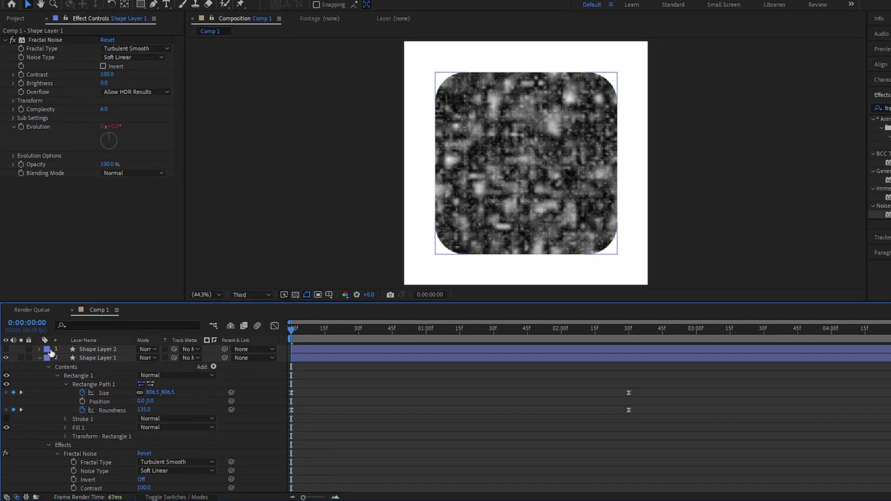
click(40, 356)
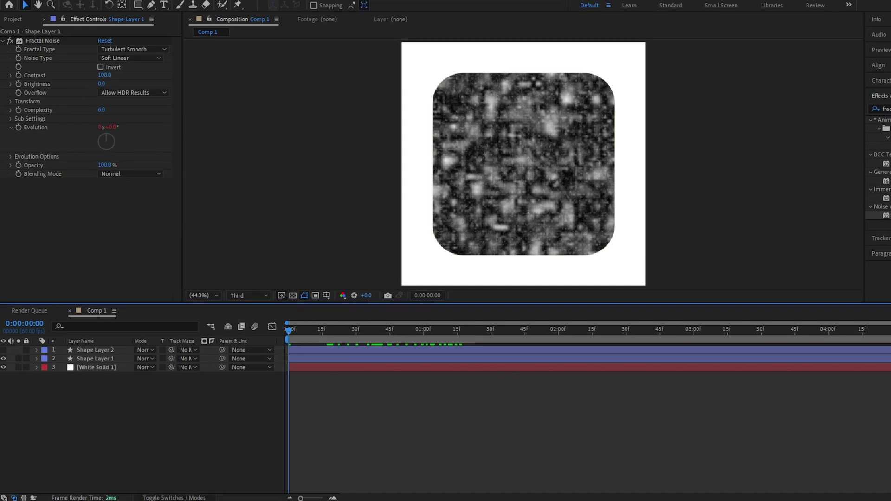
Search the effects for "tri" and apply the Color Correction Tritone effect to Shape Layer 1.
click(887, 109)
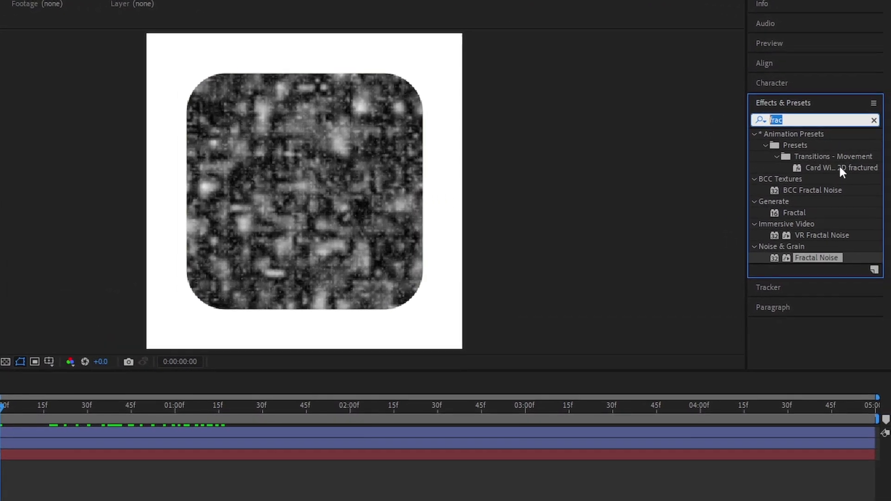
text(tri)
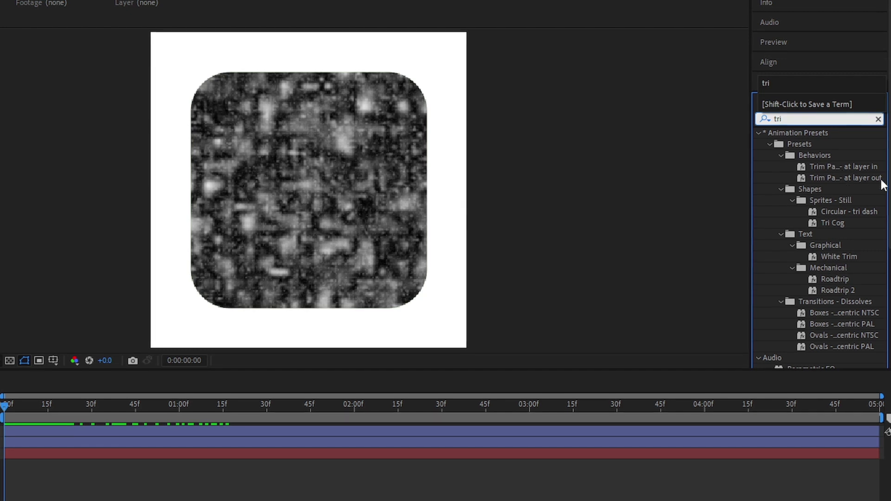
drag(890, 185, 890, 294)
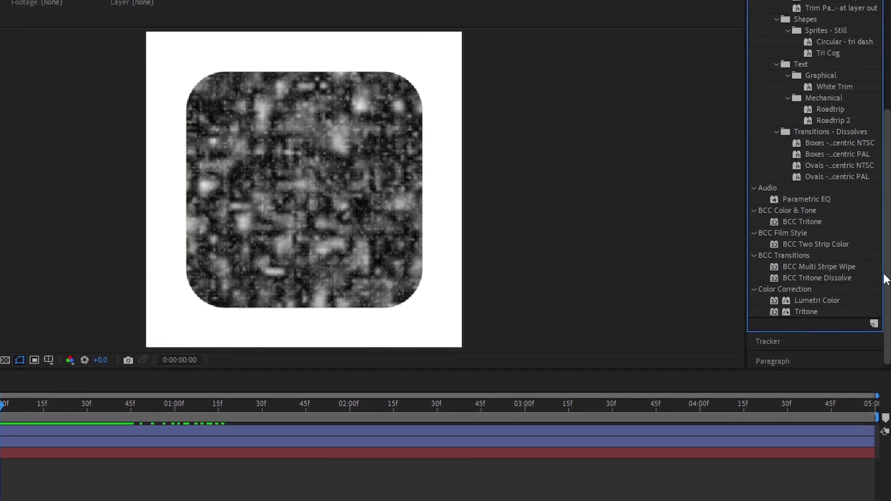
drag(807, 313, 165, 441)
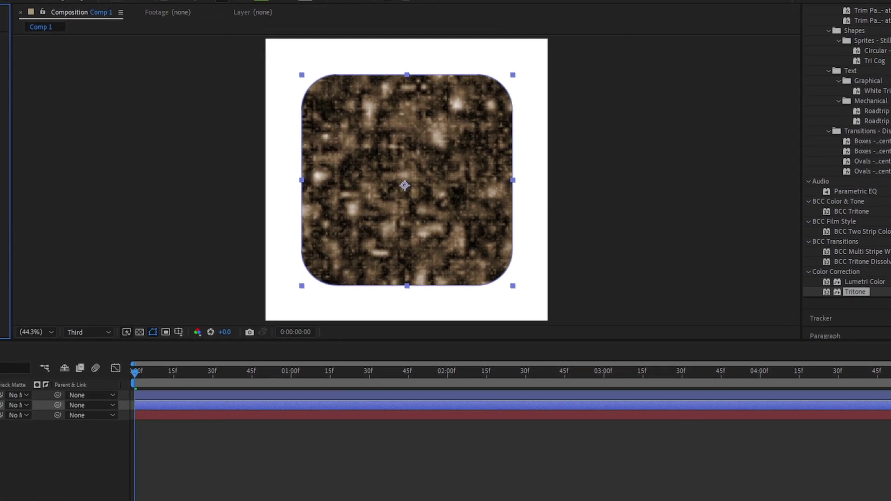
Set the Tritone midtones to a deep saturated orange and collapse the Tritone and Fractal Noise settings.
click(45, 204)
drag(829, 190, 845, 188)
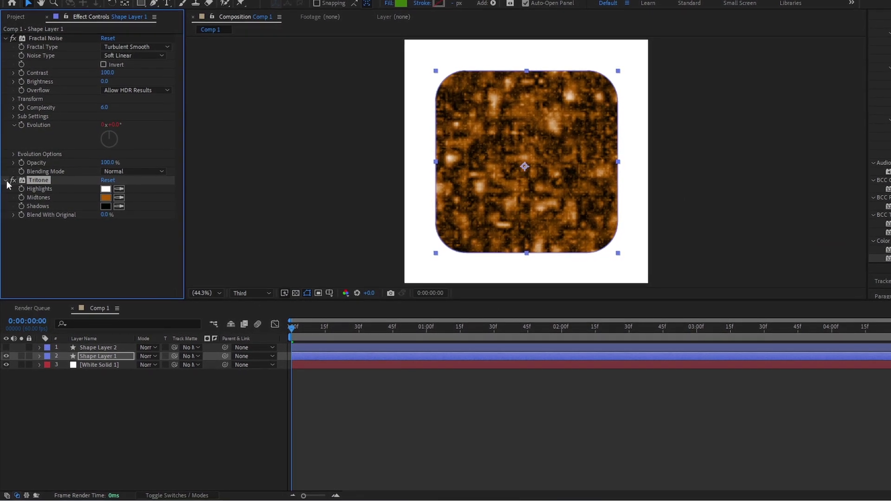
click(6, 180)
click(6, 38)
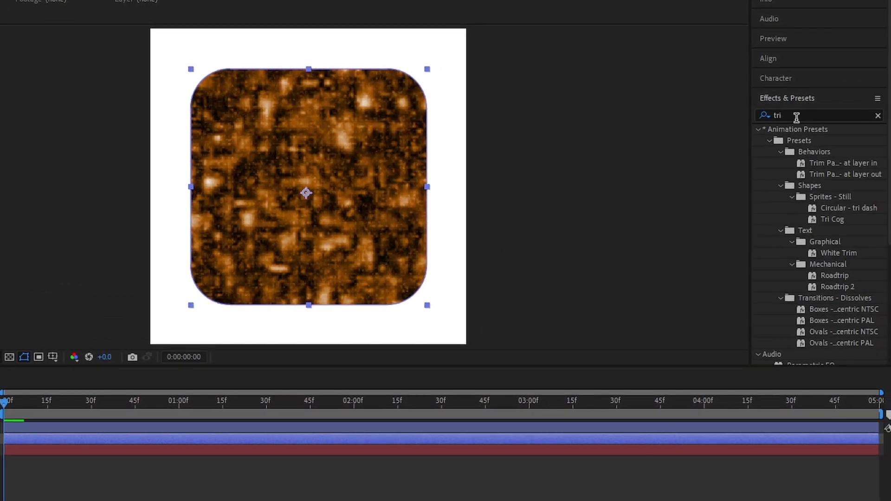
Search the effects for "bcc ray" and apply BCC Rays Puffy to Shape Layer 1.
double_click(820, 113)
text(bcc)
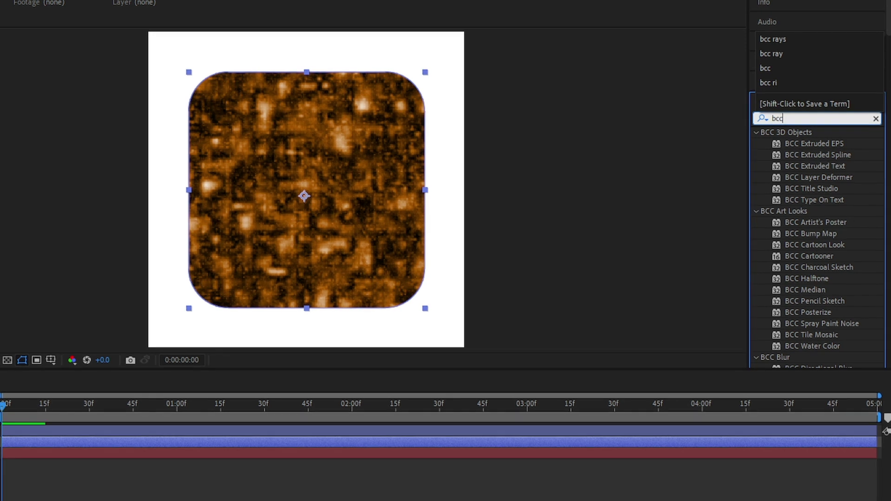
text( t)
key(BackSpace)
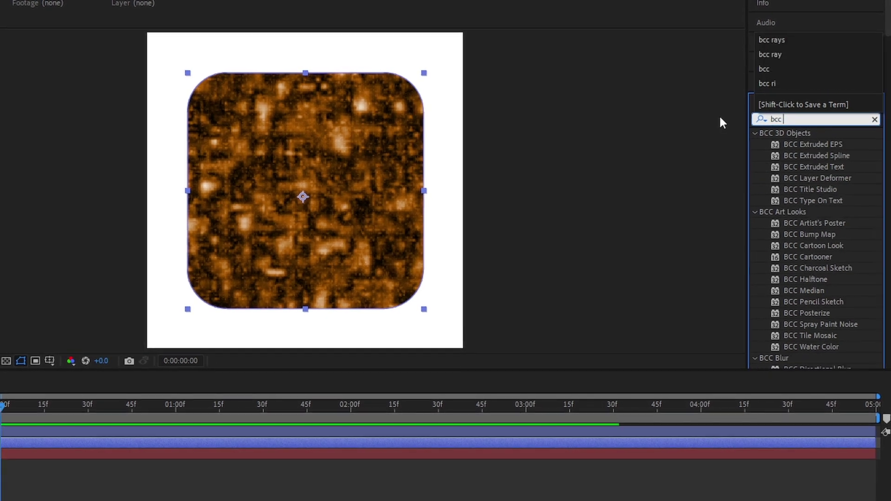
text(rau)
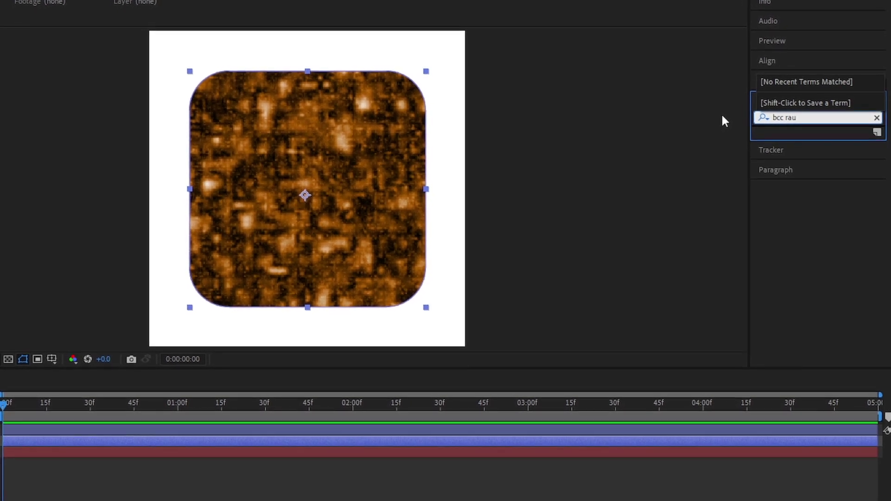
key(BackSpace)
text(y)
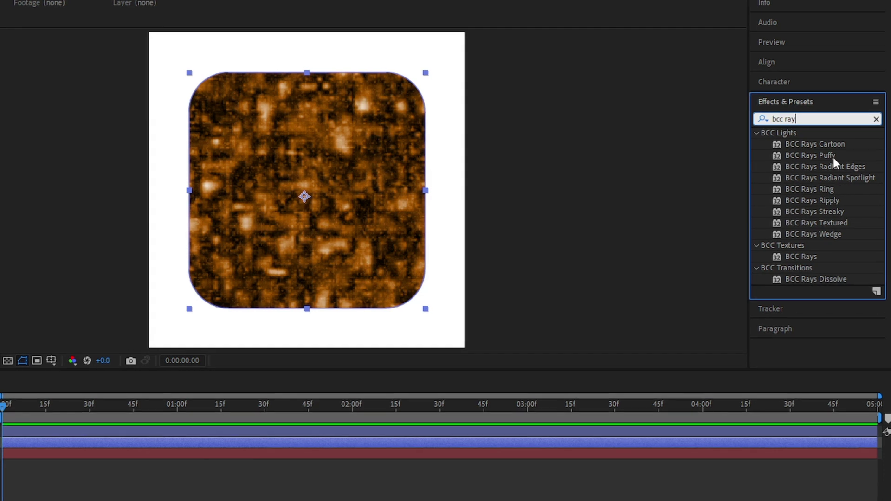
drag(832, 157, 297, 239)
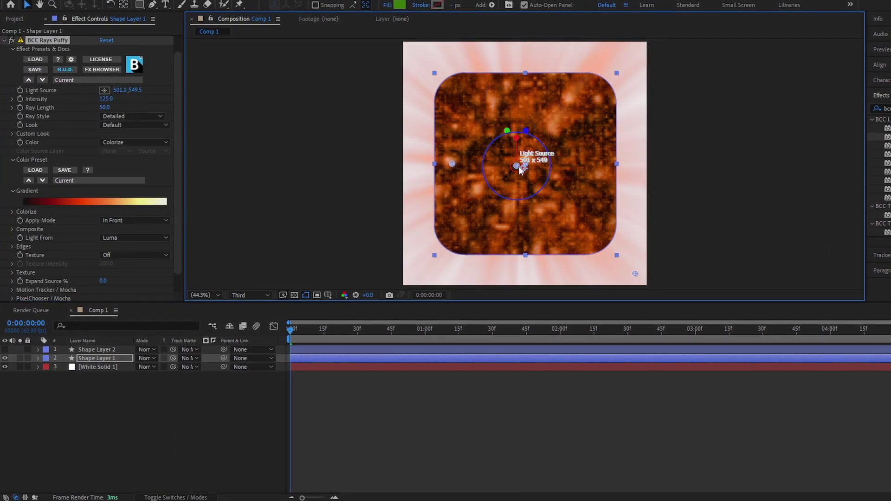
Place the rays' light source at the square's centre, about 530.5, 547.2, with Intensity 400 and Ray Length 20.
drag(525, 170, 526, 168)
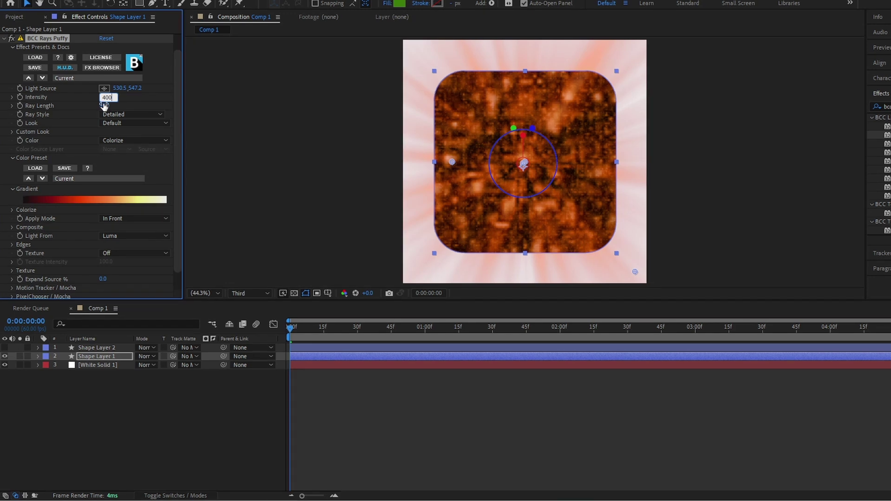
click(104, 106)
text(20)
key(Return)
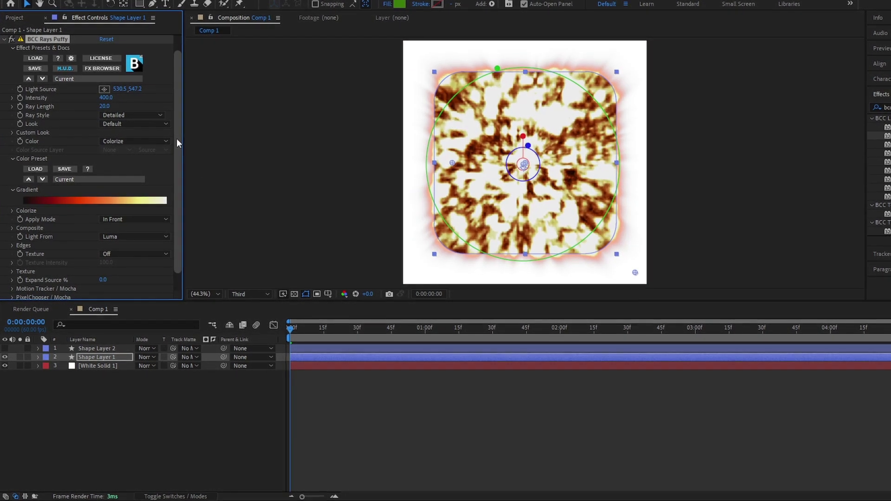
Set the BCC Rays Puffy apply mode to Behind and its texture to Strings.
drag(177, 138, 180, 161)
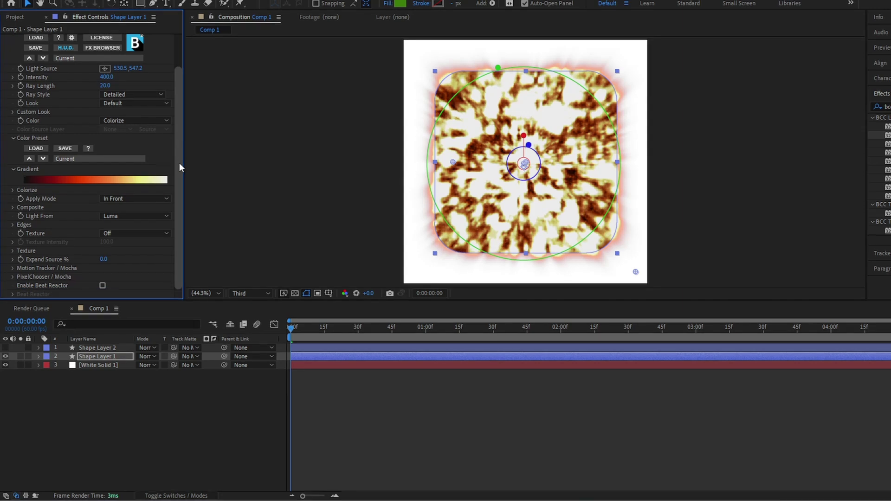
click(136, 198)
click(153, 177)
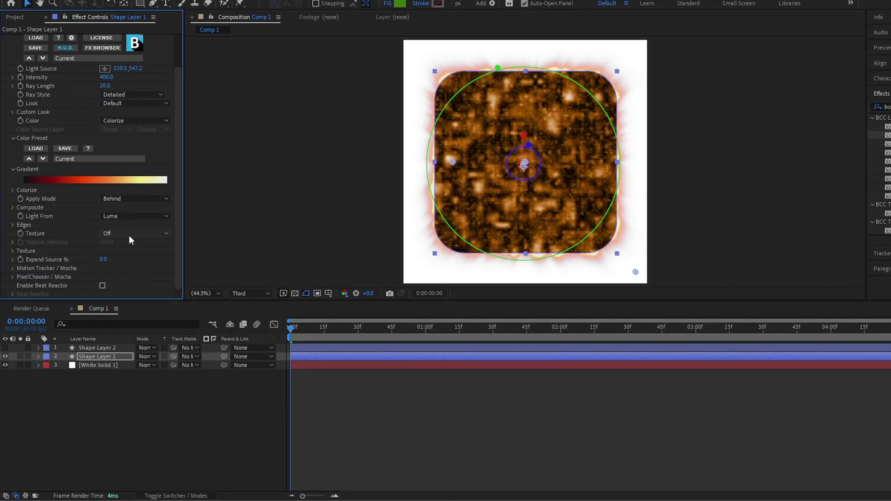
click(129, 234)
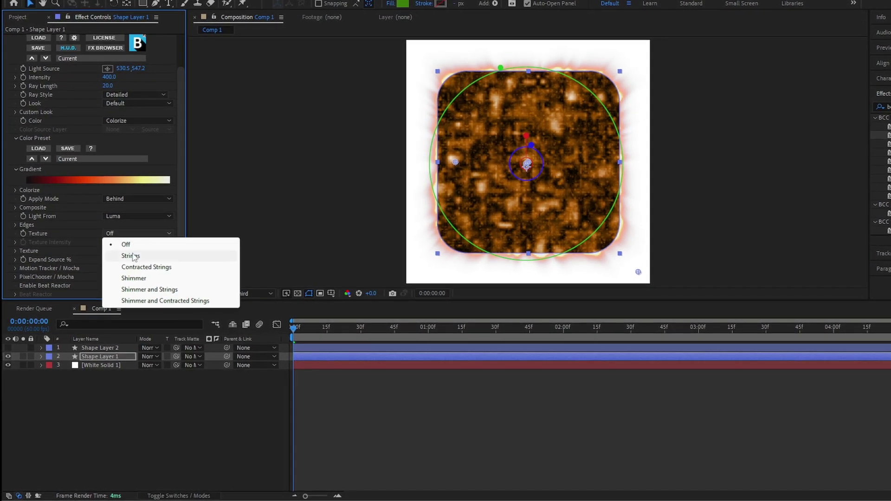
click(127, 258)
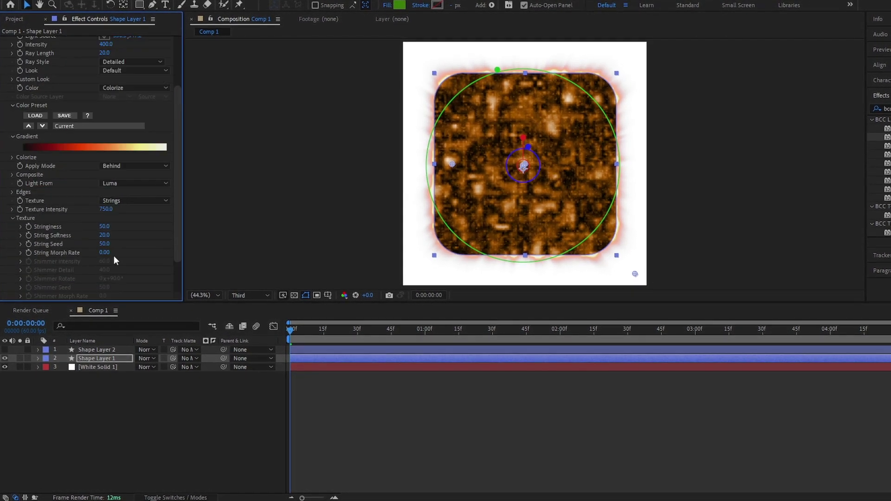
Set the rays texture's Stringiness to 700 and String Softness to 15.
scroll(120, 216, down, 3)
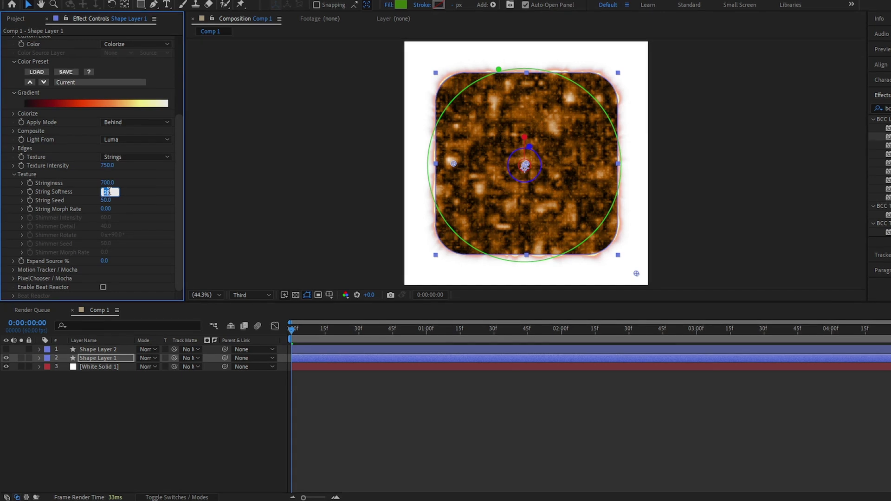
text(00)
key(Return)
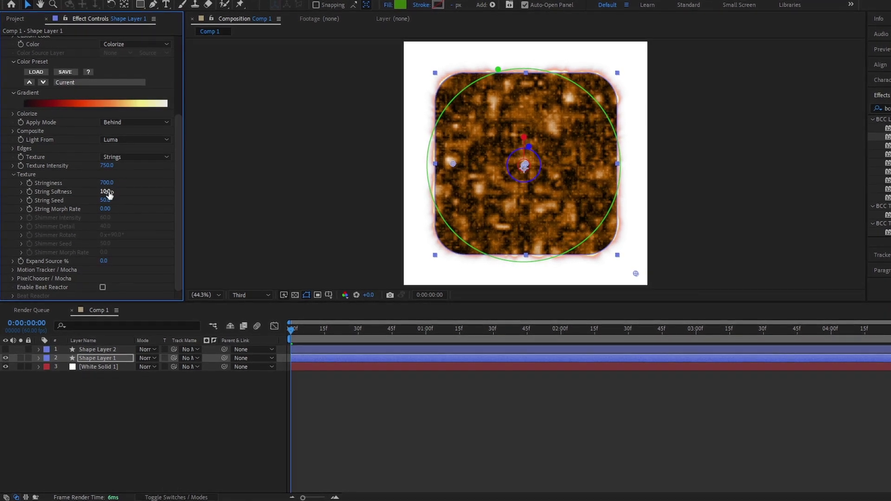
click(107, 192)
text(15)
key(Return)
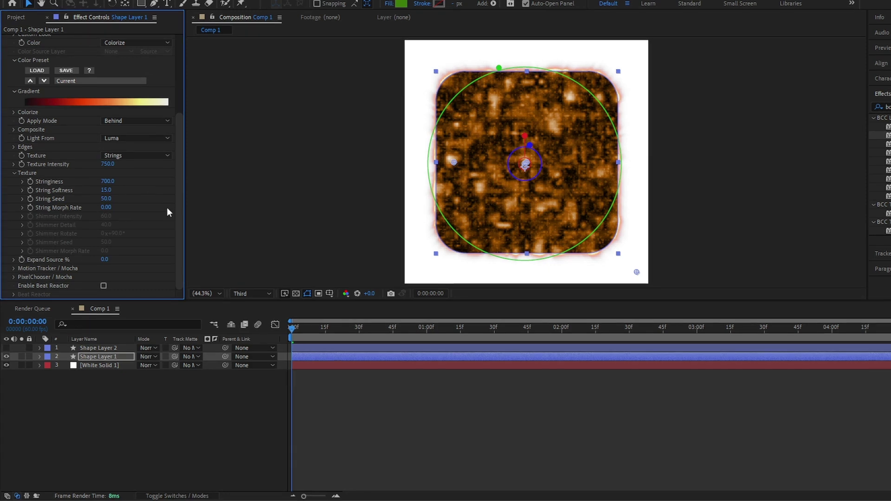
Pre-compose Shape Layer 1 as Shape Layer 1 Comp 1, moving all attributes into the new composition.
drag(176, 211, 183, 135)
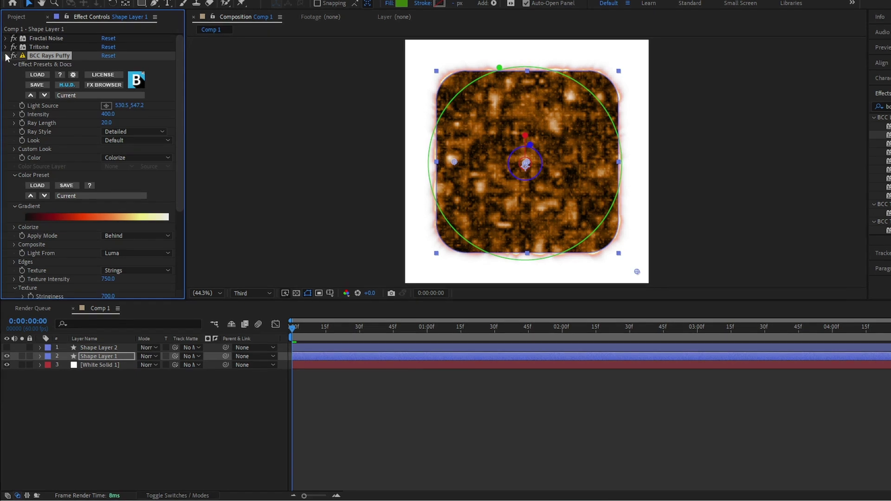
click(5, 56)
right_click(97, 356)
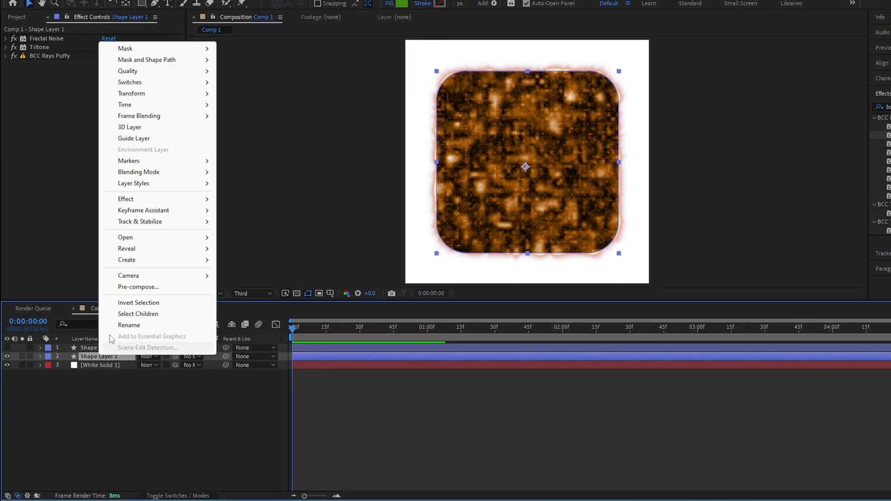
click(133, 287)
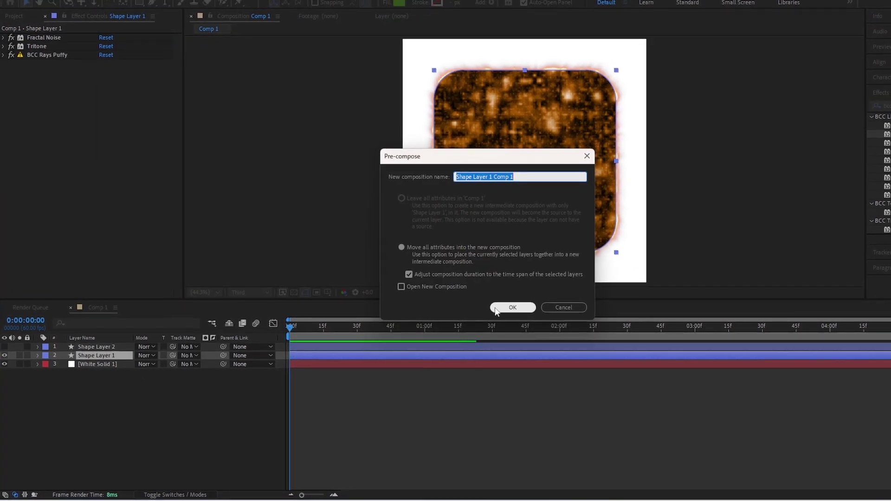
click(496, 309)
drag(309, 334, 298, 348)
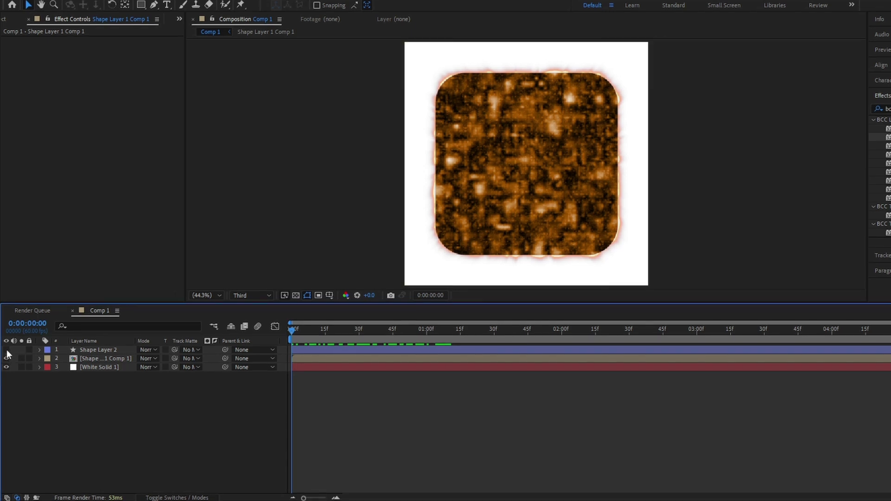
Make Shape Layer 2 visible, and search the effects for "dee" to apply Deep Glow to Shape Layer 1 Comp 1.
click(6, 348)
click(93, 348)
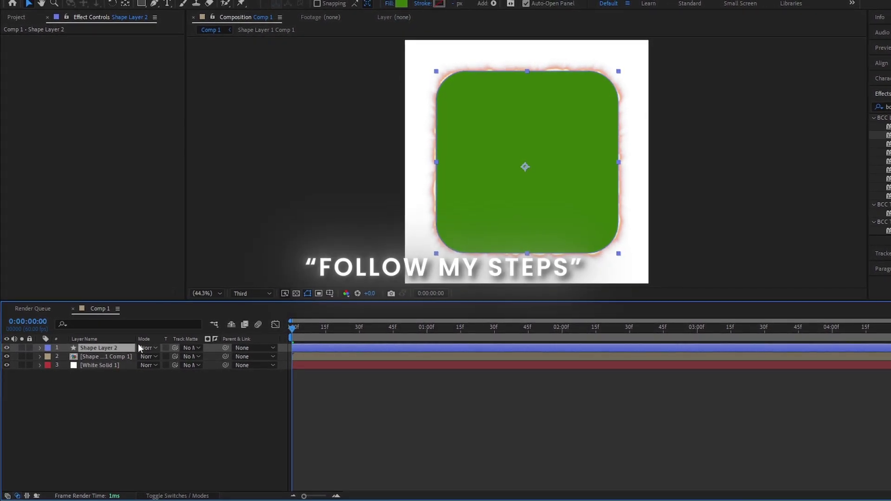
click(105, 358)
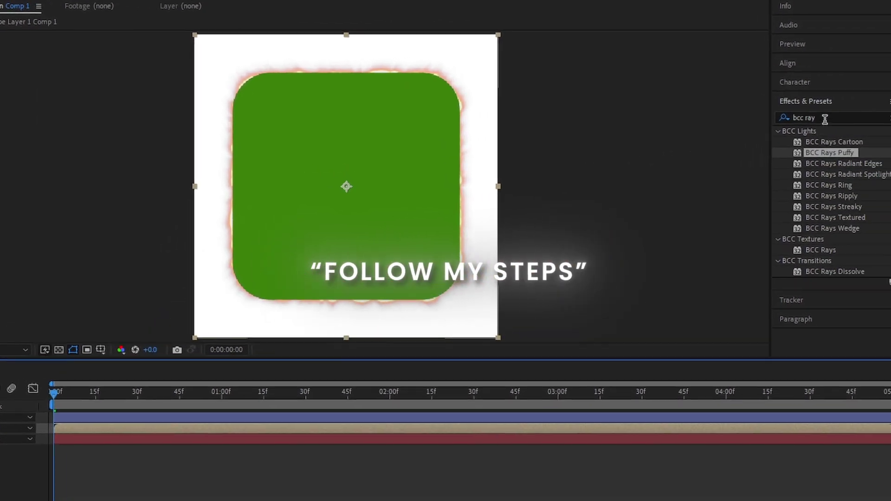
drag(889, 109, 849, 111)
text(dee)
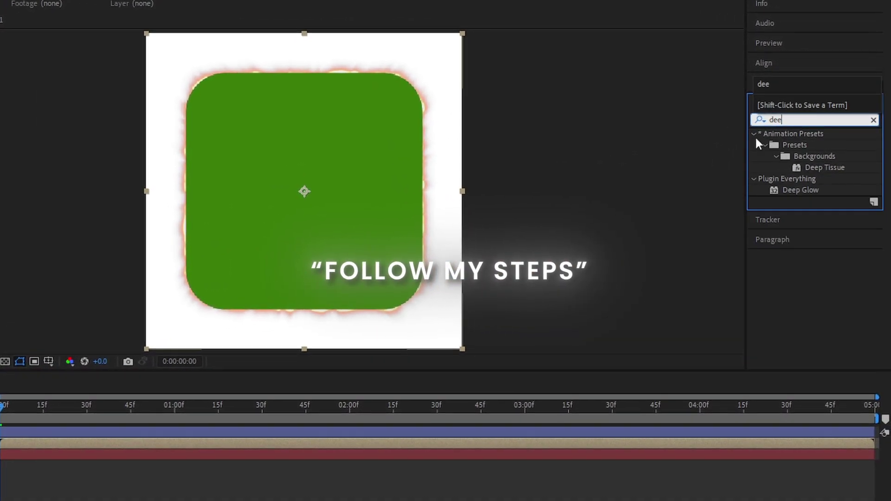
drag(812, 189, 70, 439)
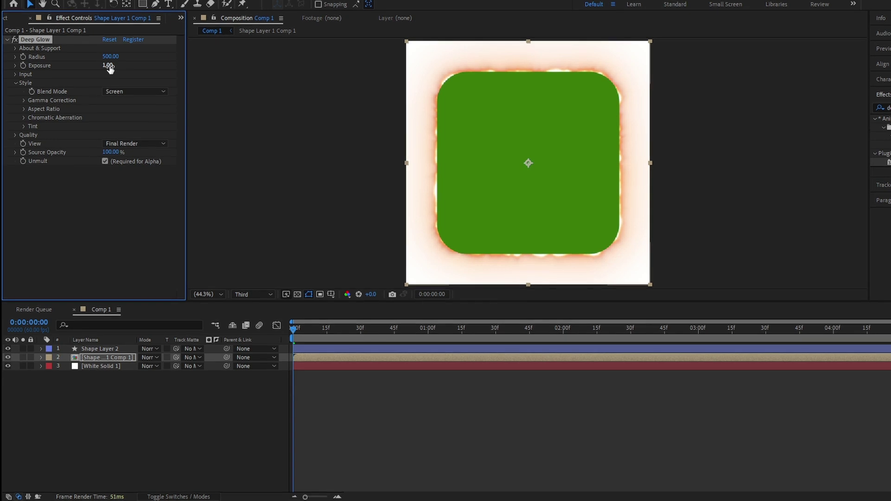
Set the Deep Glow exposure to 1.2 and preview the animation.
text(1.2)
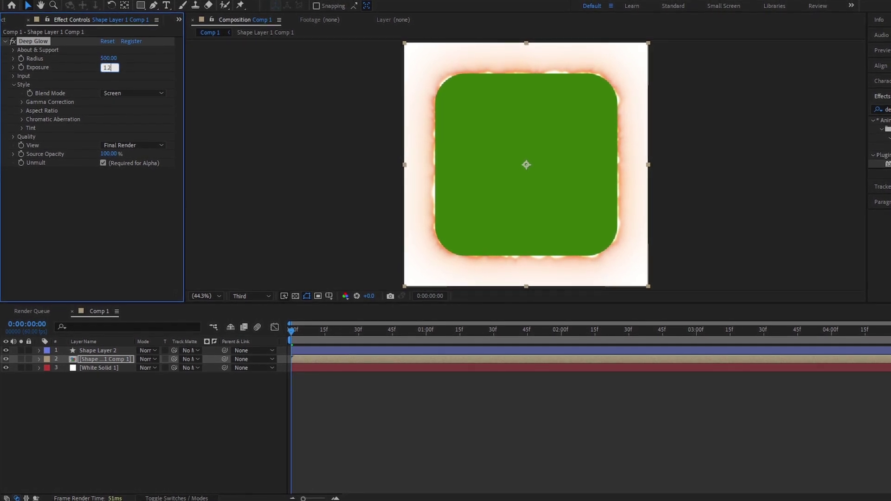
key(Return)
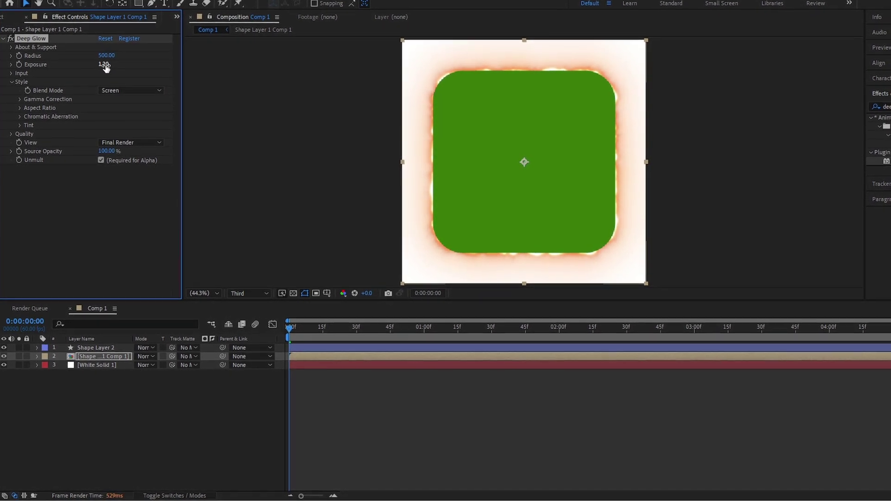
drag(301, 328, 292, 381)
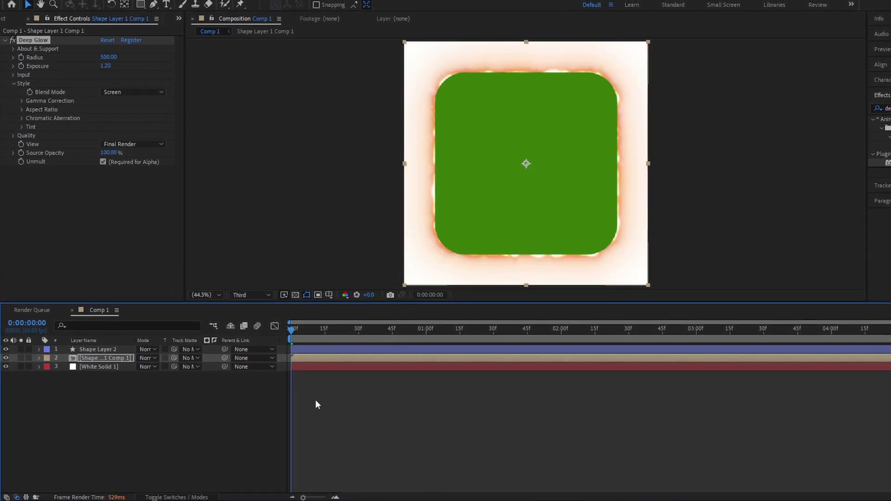
key(space)
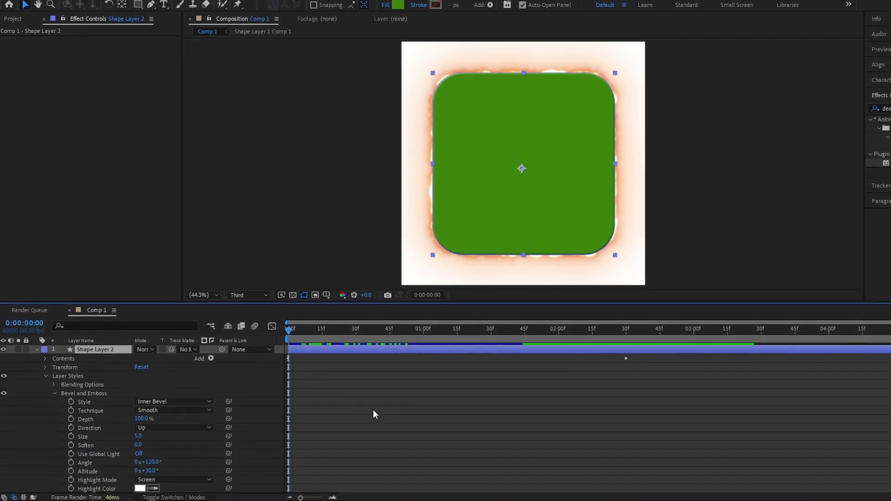
Add a Bevel and Emboss layer style to Shape Layer 2 and show its settings.
key(ctrl+z)
right_click(99, 350)
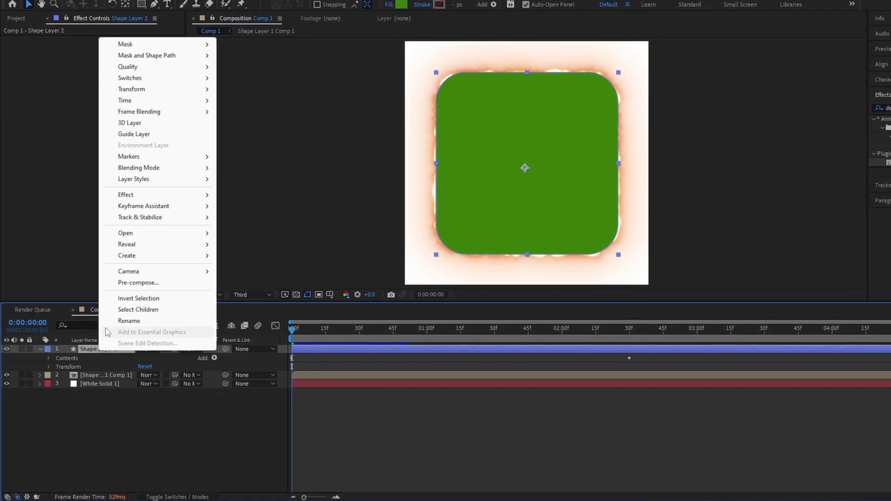
mouse_move(162, 178)
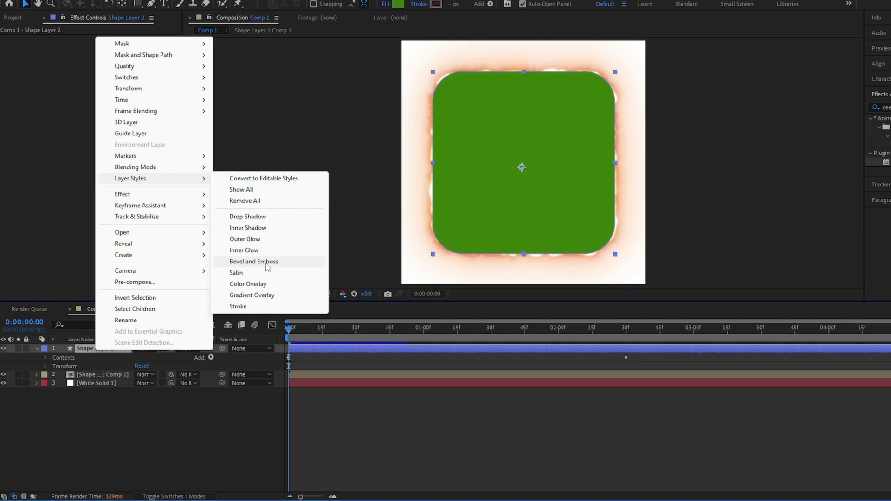
click(244, 261)
click(57, 392)
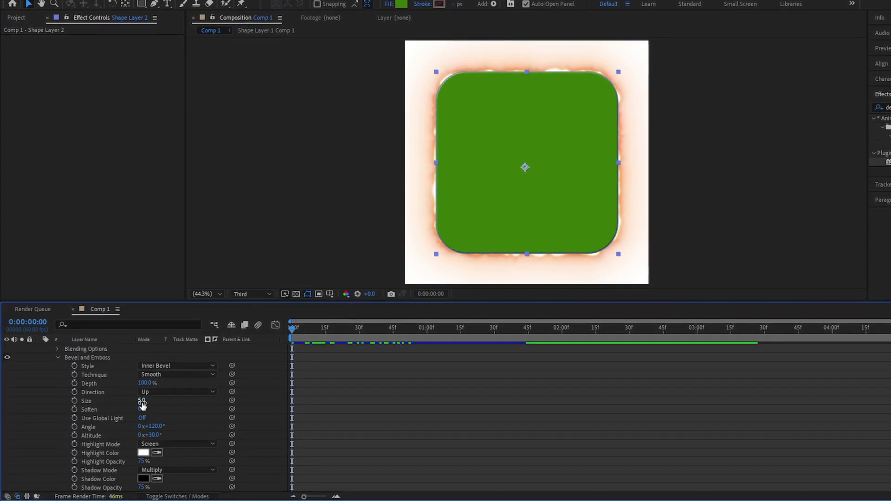
Set Shape Layer 2's Bevel and Emboss Size to 125, Soften to 15 and Altitude to 105°, then collapse the layer.
text(125)
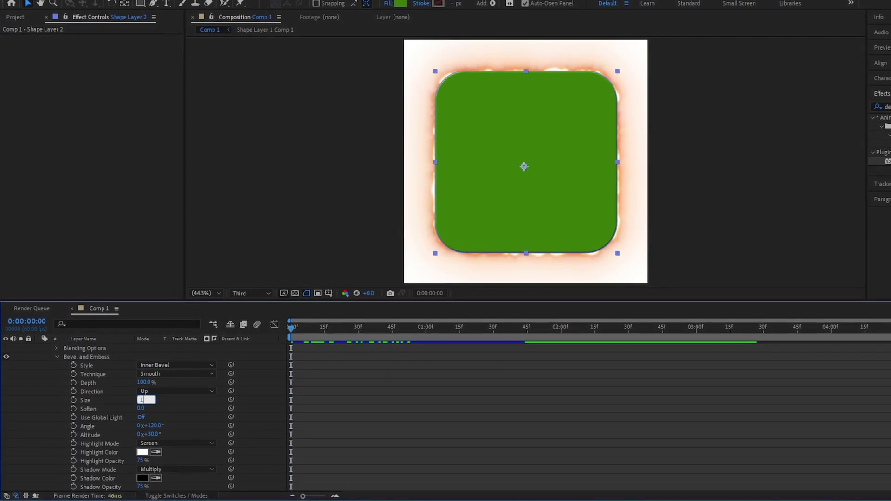
click(140, 409)
text(15)
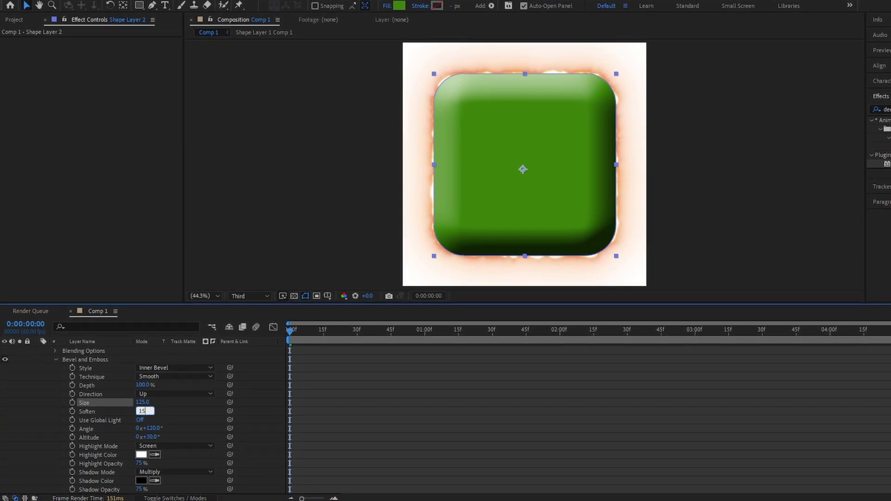
key(Return)
click(151, 435)
text(105)
key(Return)
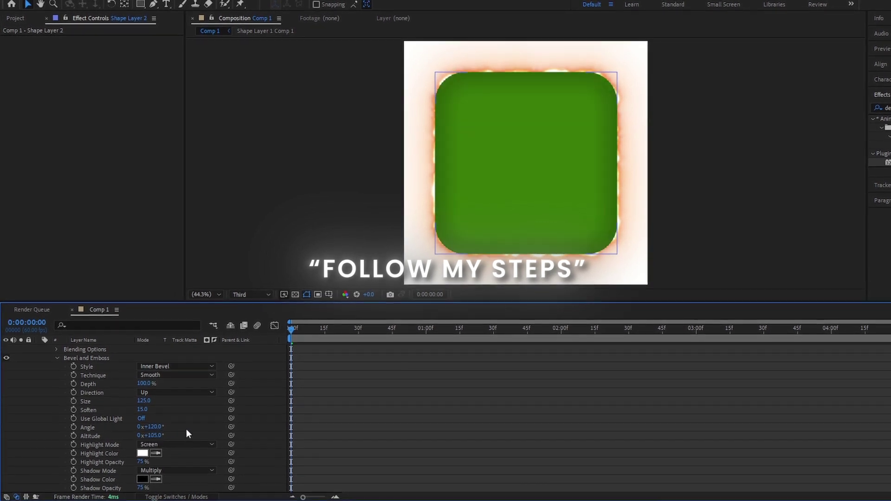
click(494, 398)
scroll(494, 398, up, 2)
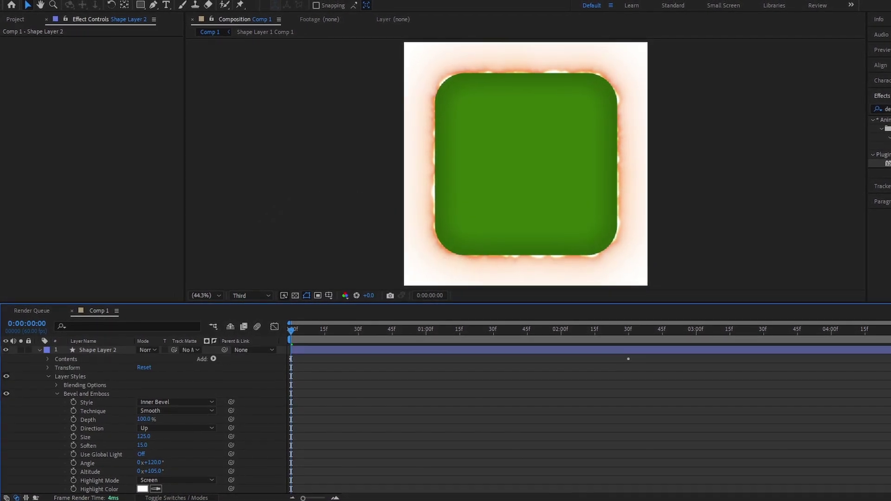
click(40, 349)
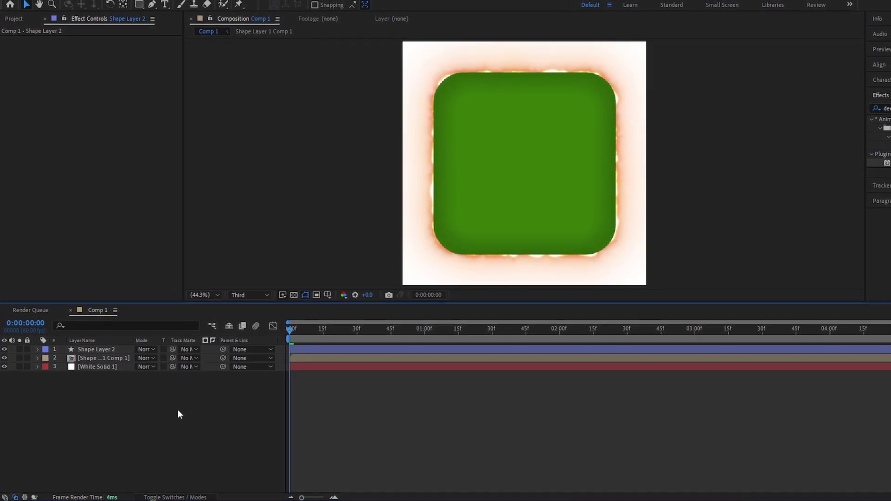
drag(292, 328, 263, 355)
Pre-compose Shape Layer 2 into its own composition.
right_click(95, 350)
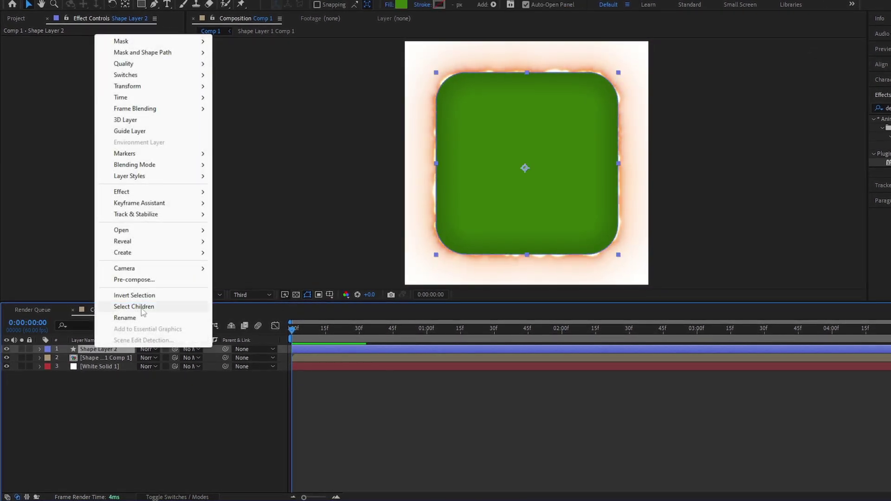
click(122, 280)
click(511, 307)
Add a new adjustment layer above all layers in Comp 1.
right_click(159, 403)
mouse_move(188, 272)
click(329, 361)
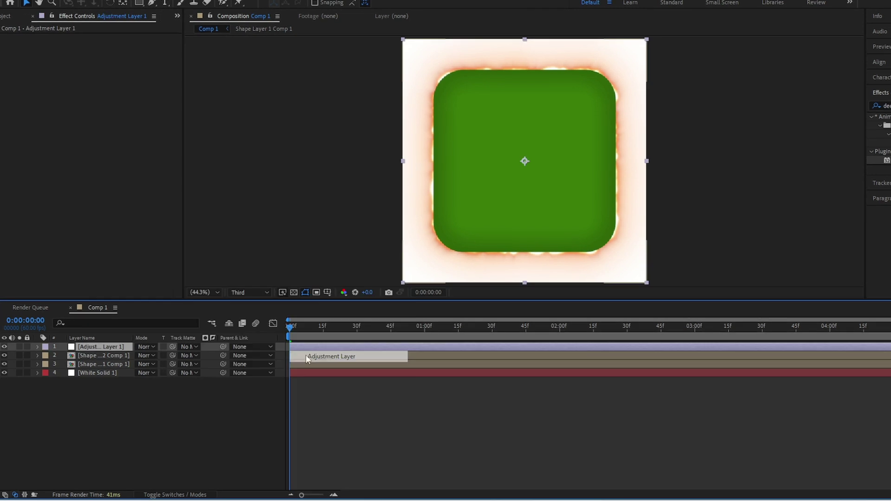
Search the effects for "bcc ray" and apply BCC Rays Textured to the adjustment layer.
drag(890, 107, 862, 117)
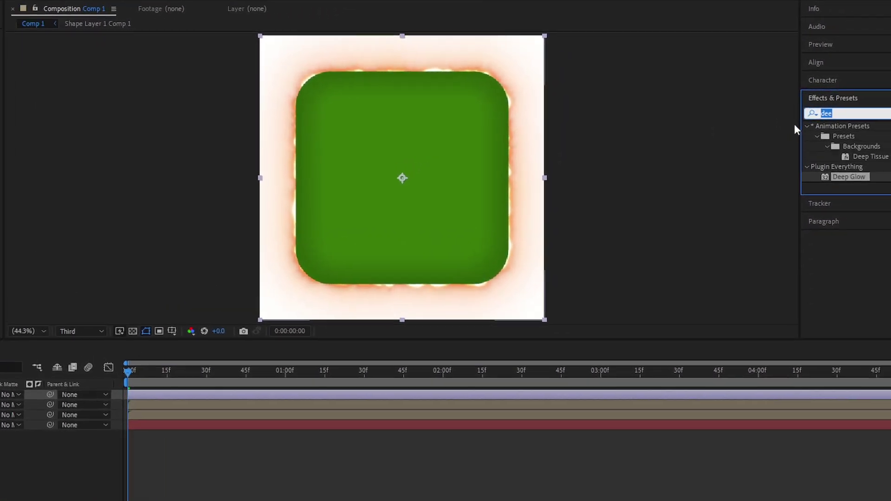
text(bcc)
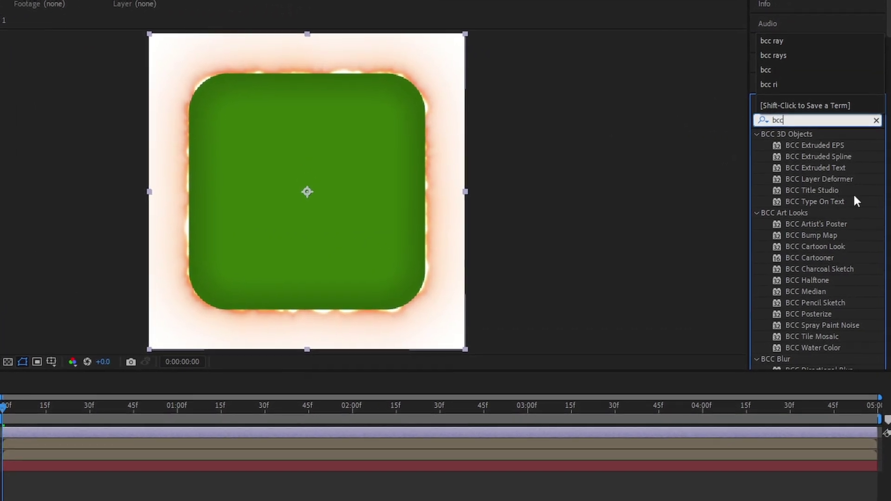
text( ray)
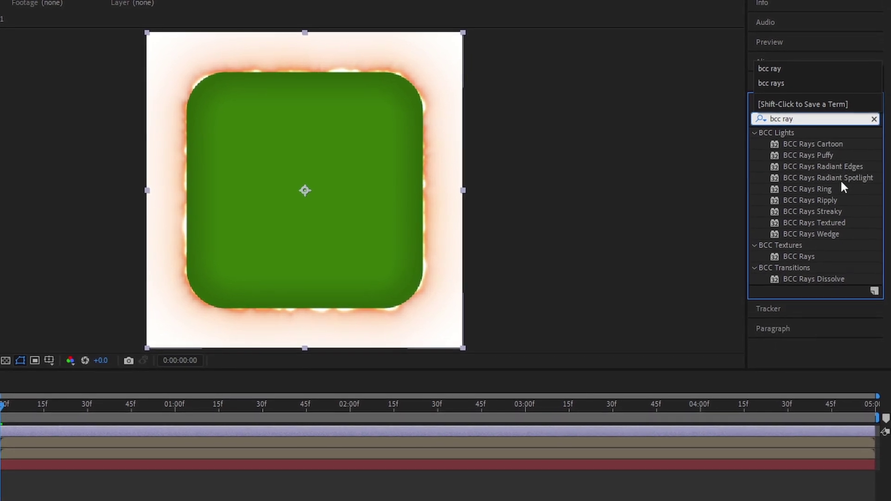
drag(831, 224, 73, 429)
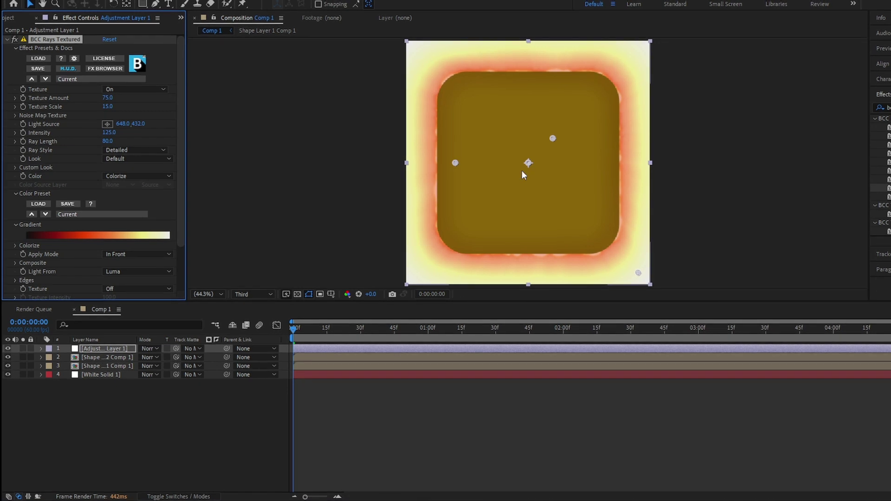
Place the rays' light source at about 514.7, 142.8 with the second point just above it, and keyframe Texture Amount and Intensity at the first frame.
drag(552, 138, 512, 75)
drag(454, 162, 524, 52)
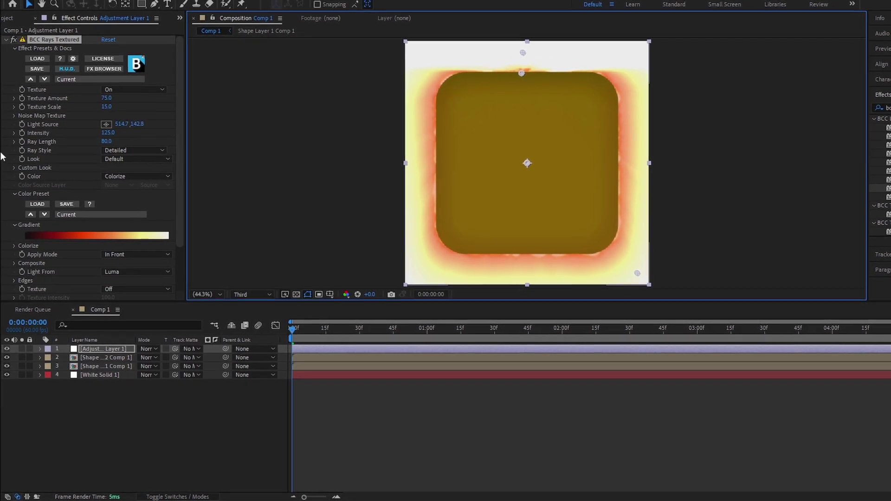
click(20, 99)
click(19, 108)
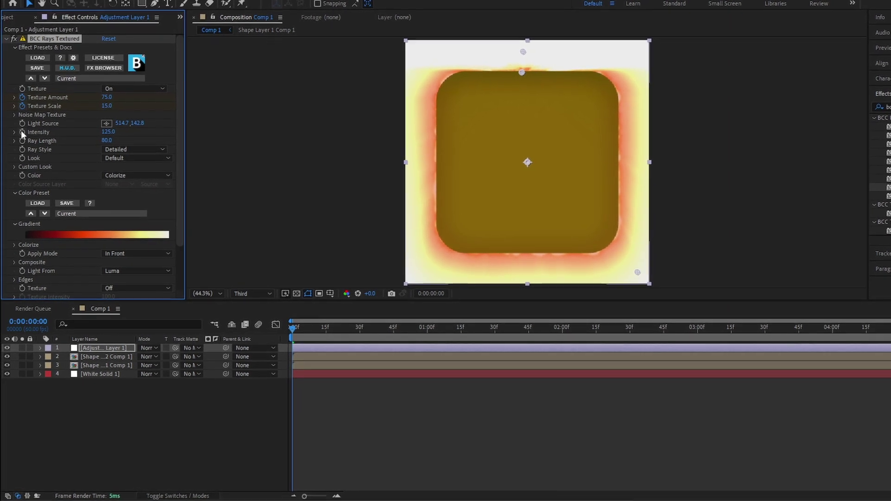
click(21, 105)
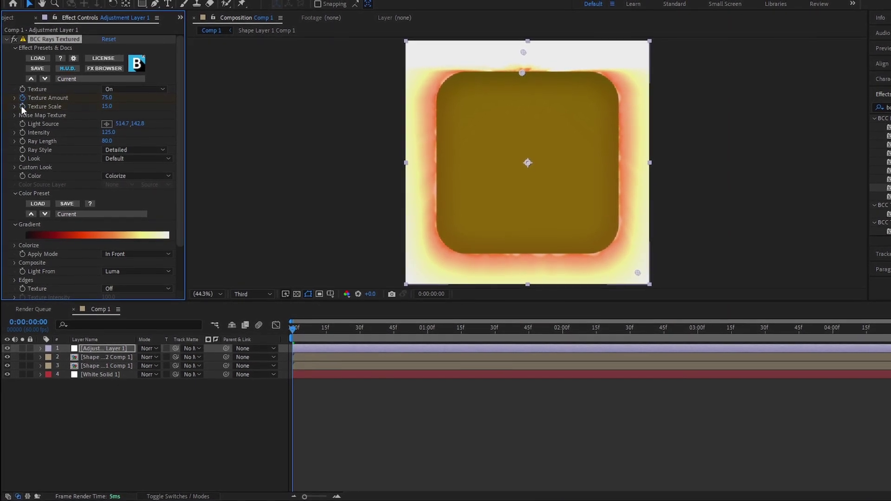
click(20, 134)
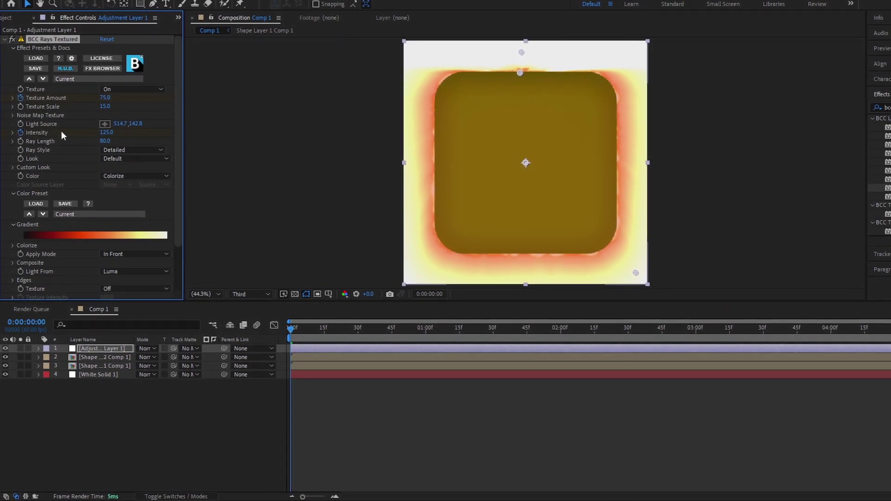
Set the textured rays' Texture Amount to 433, Texture Scale to 50, Intensity to 50 and Ray Length to 165.
click(107, 99)
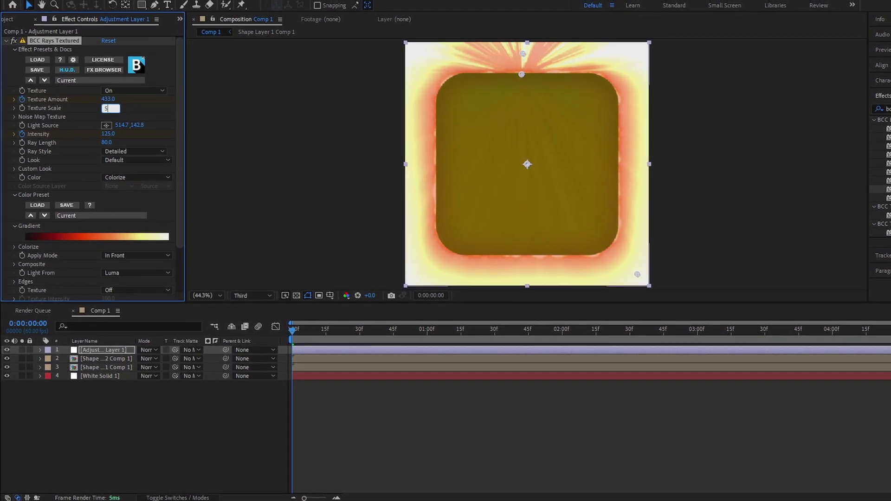
click(137, 140)
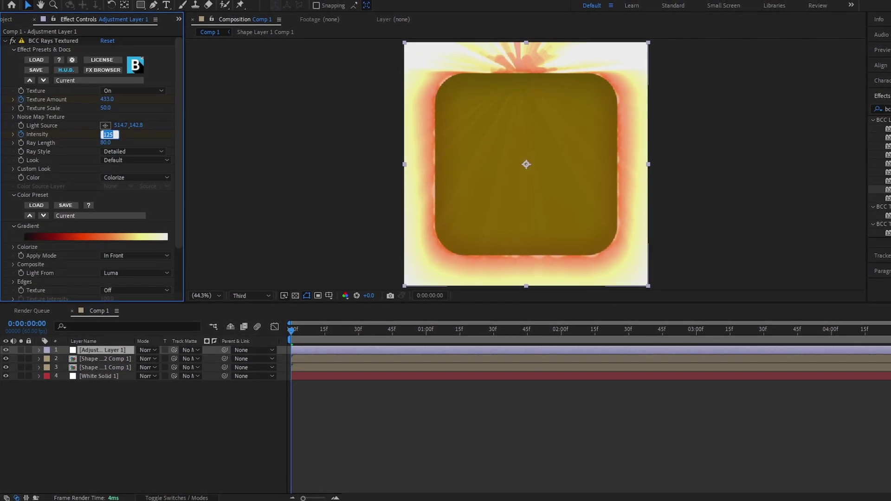
key(Return)
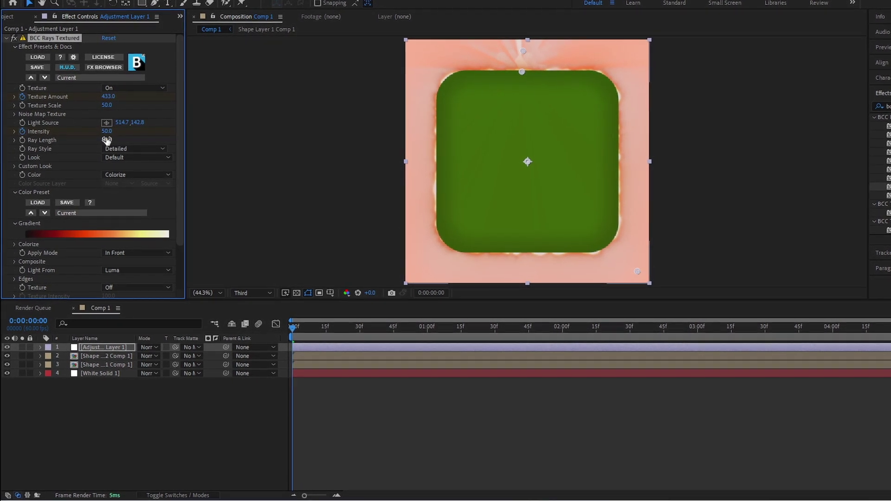
text(200)
key(Return)
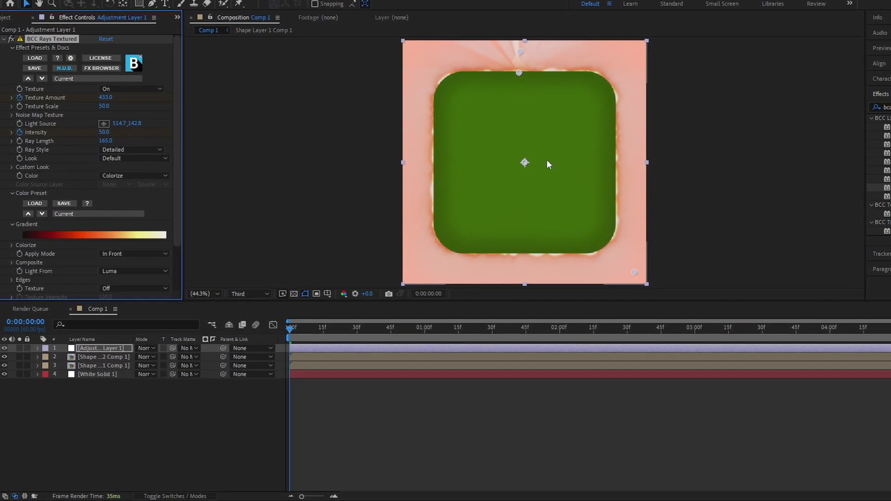
Adjust the rays' second control point just above the square's upper edge and set Intensity to 150 at the first frame.
drag(521, 53, 522, 64)
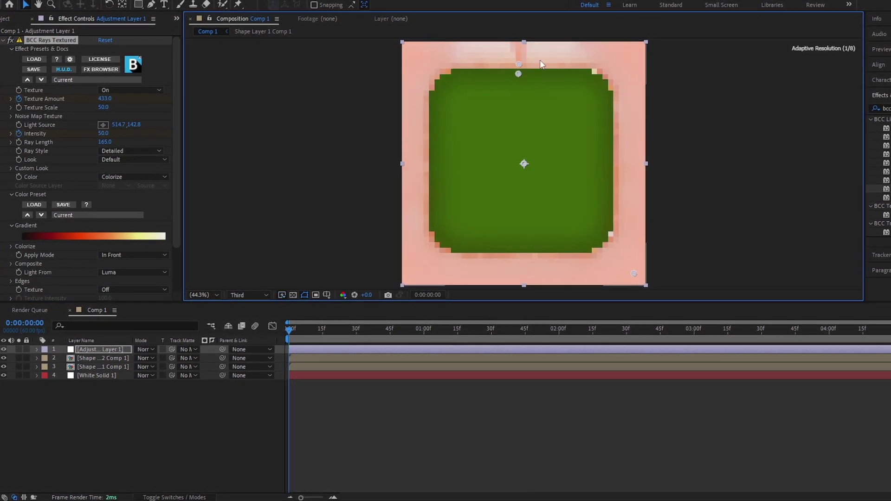
click(109, 110)
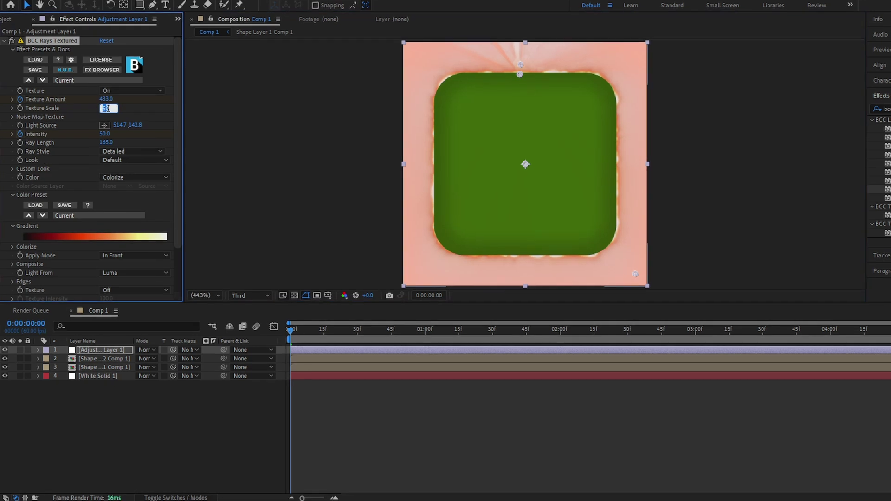
click(133, 134)
click(106, 135)
text(150)
key(Return)
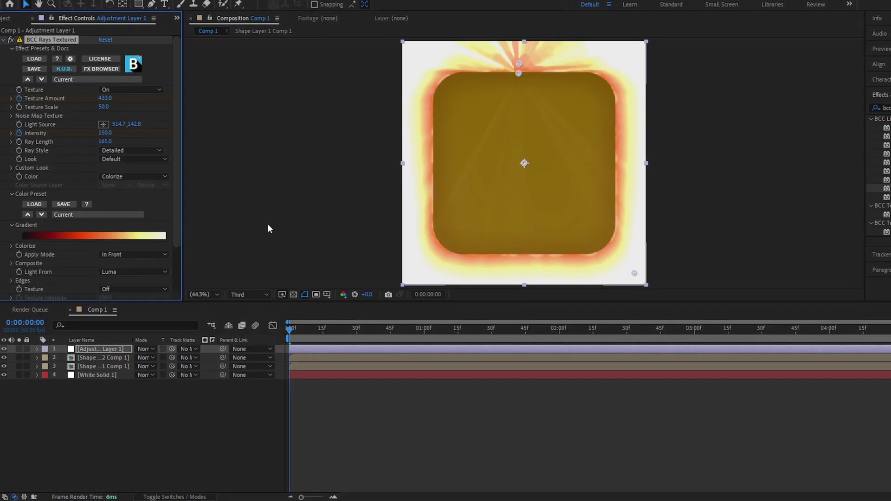
mouse_move(518, 73)
mouse_down()
mouse_move(526, 54)
mouse_move(520, 73)
mouse_up()
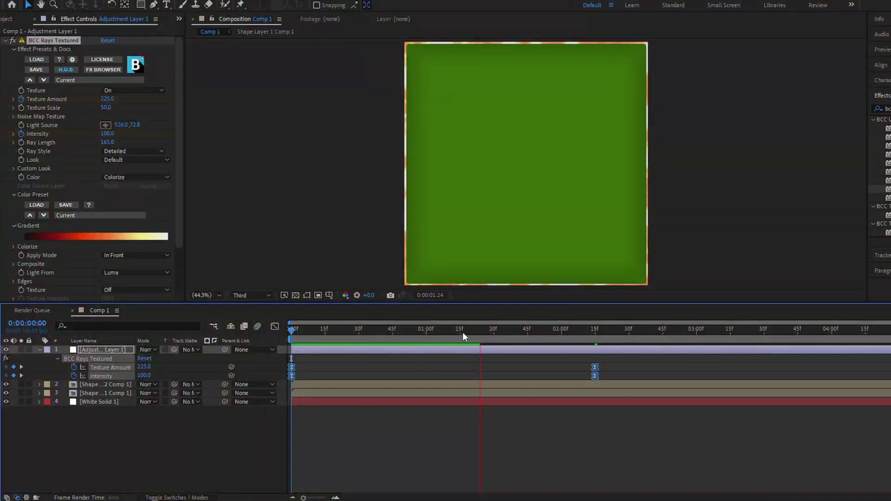
Play back the keyframed rays and set Texture Amount to 100 at the first frame.
drag(463, 332, 275, 350)
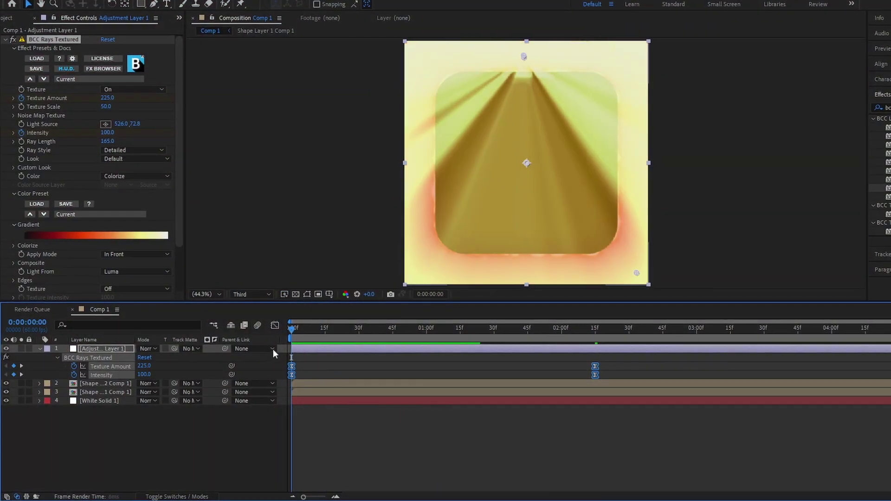
key(space)
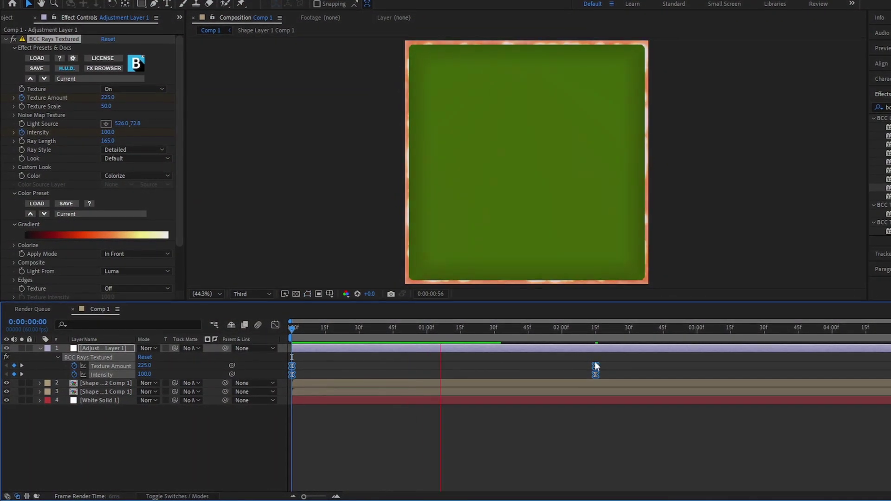
key(space)
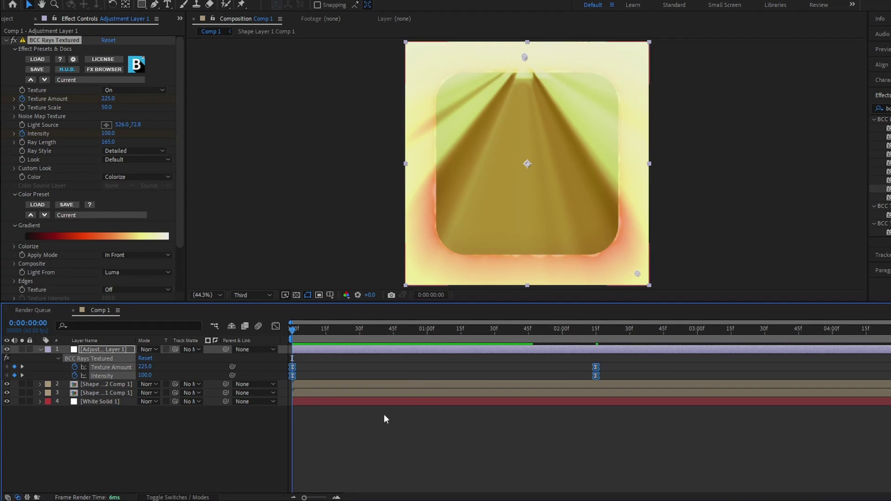
click(155, 438)
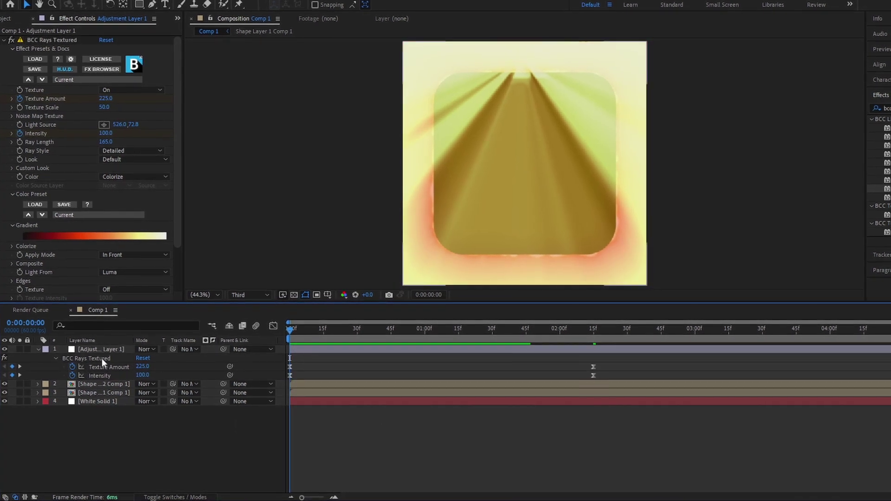
click(107, 98)
text(10)
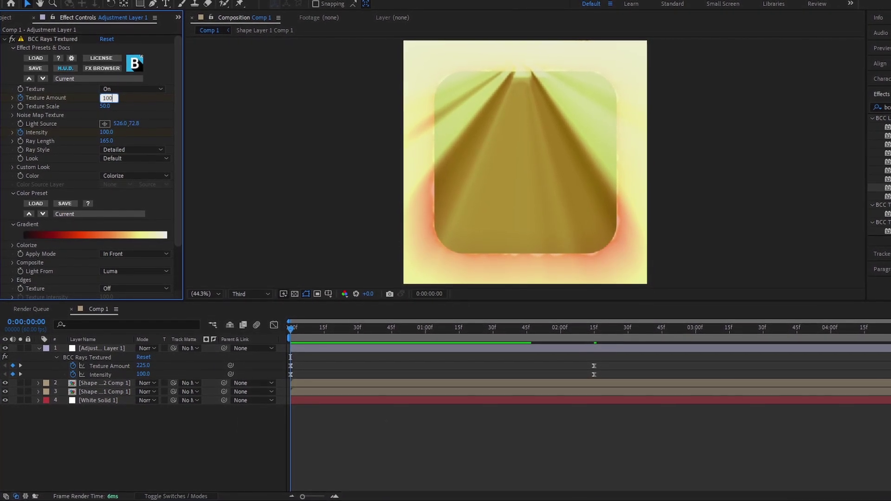
text(0)
key(Return)
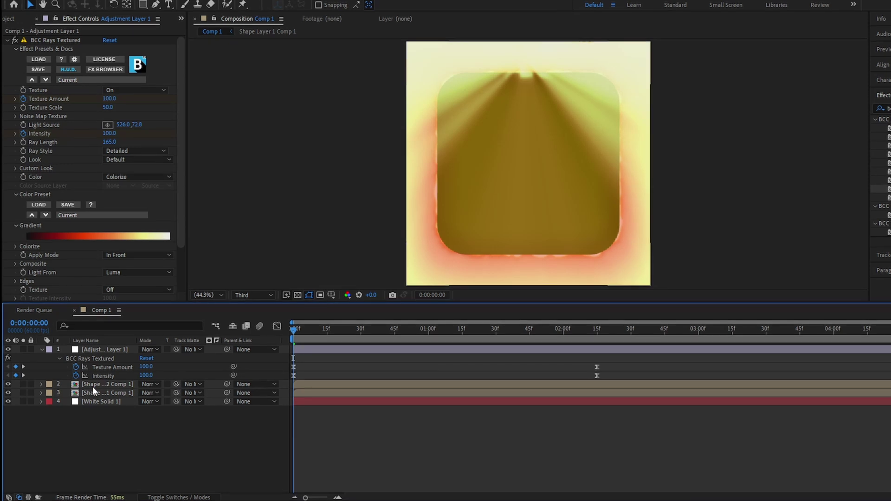
click(41, 350)
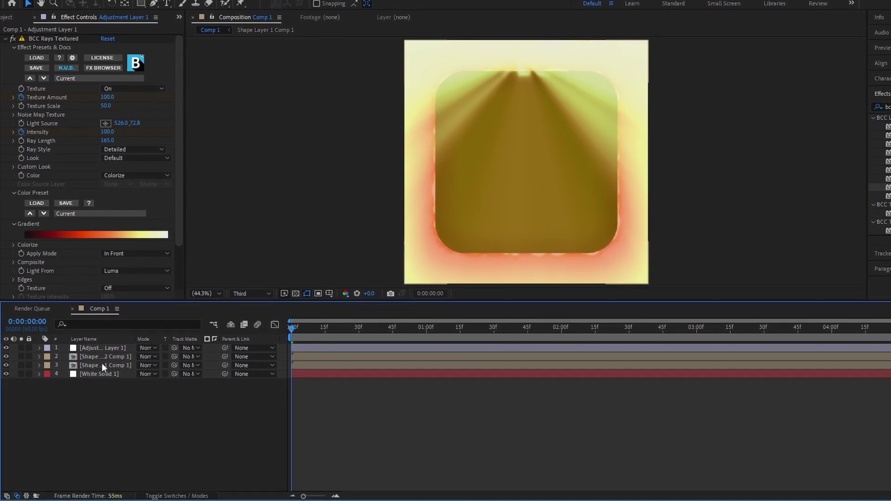
Import Final Comp 1_scale_1x_prob-3.mp4 and place it above Shape Layer 2 inside Shape Layer 2 Comp 1.
double_click(106, 358)
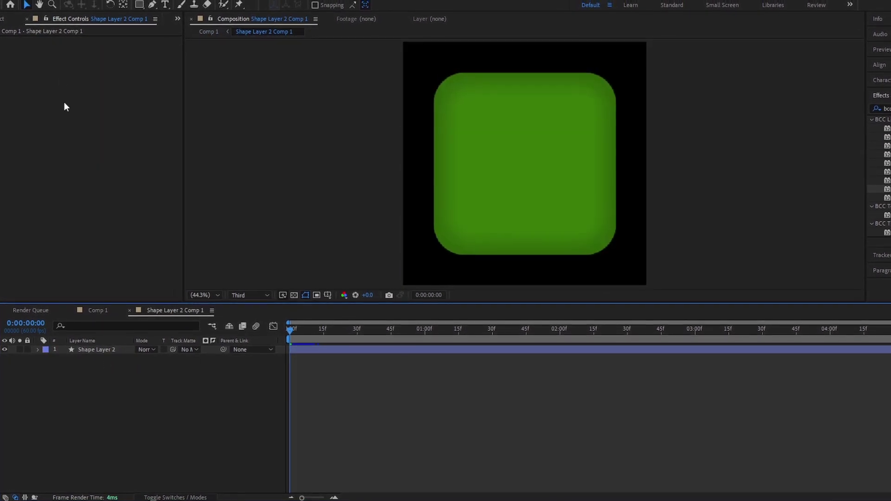
click(5, 18)
double_click(91, 248)
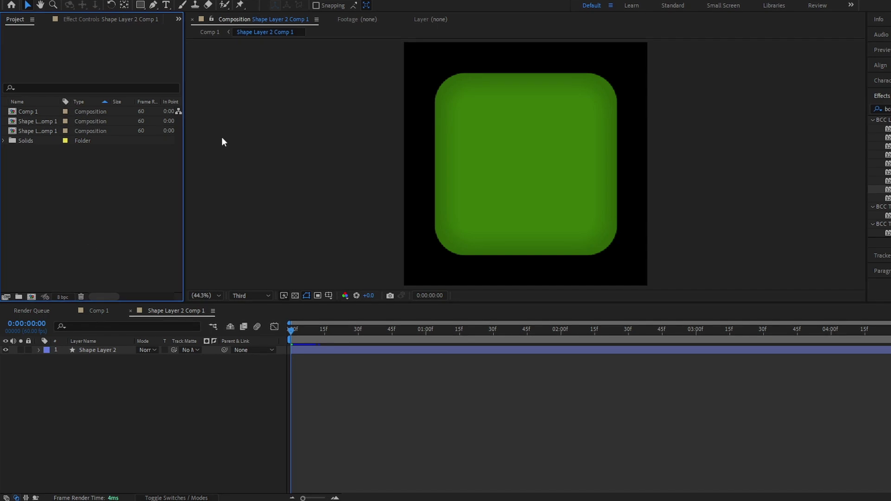
double_click(488, 123)
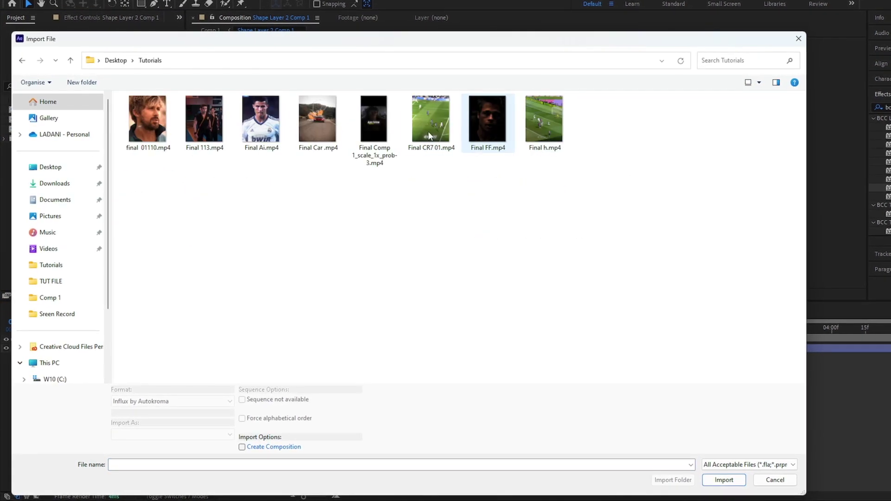
click(375, 122)
click(713, 480)
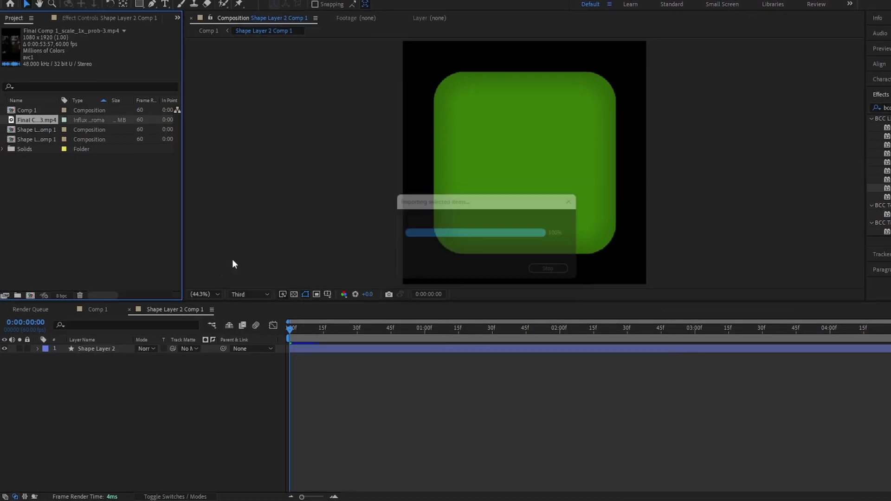
drag(26, 121, 65, 348)
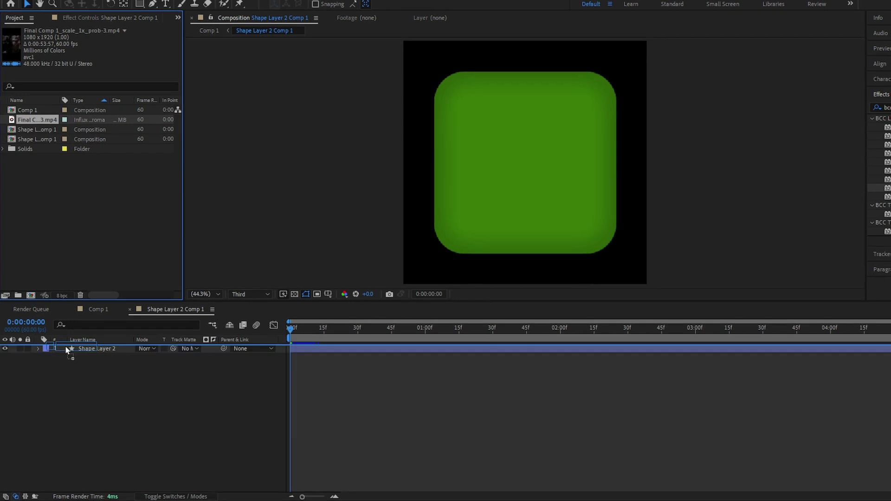
Duplicate Shape Layer 2 and set the duplicate as the track matte of the video layer.
click(91, 358)
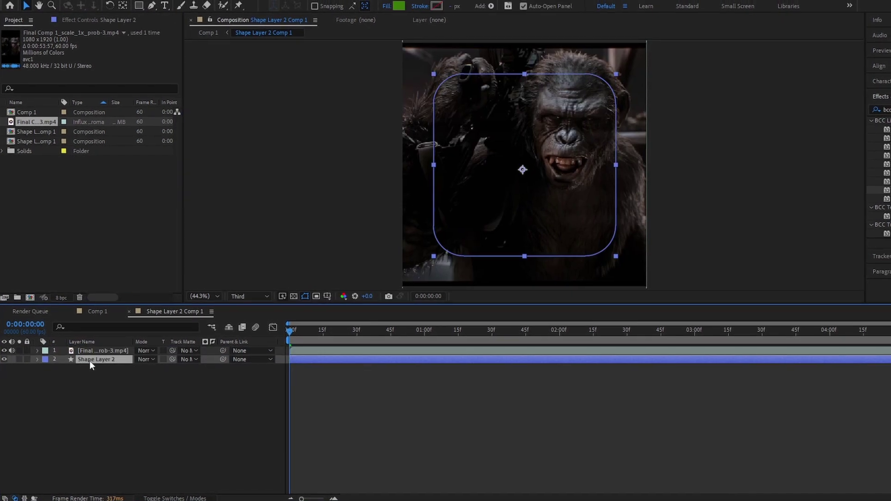
key(ctrl+d)
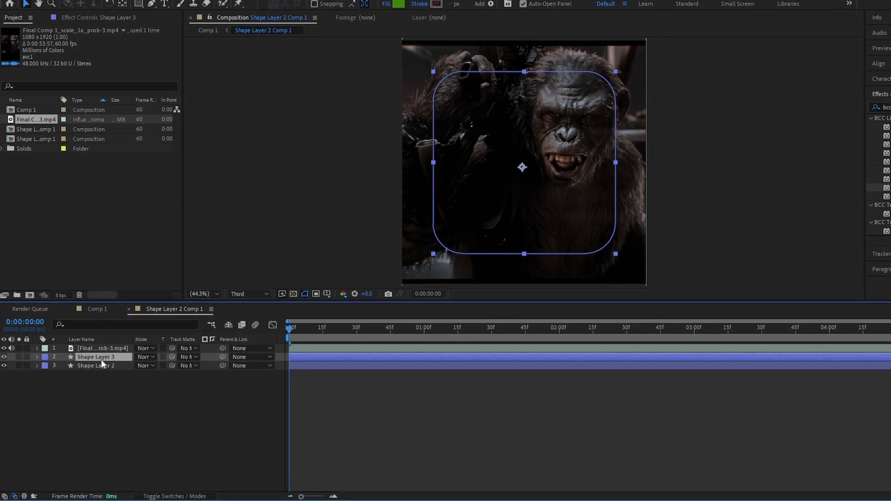
click(188, 349)
click(212, 389)
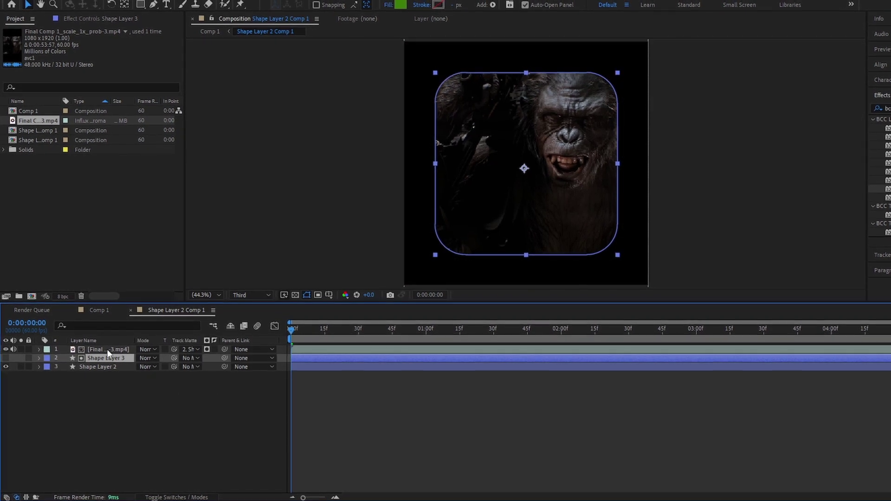
Check the video's framing further along the timeline and set the video layer's Scale to 105%.
click(110, 349)
drag(335, 341, 558, 343)
drag(648, 336, 658, 337)
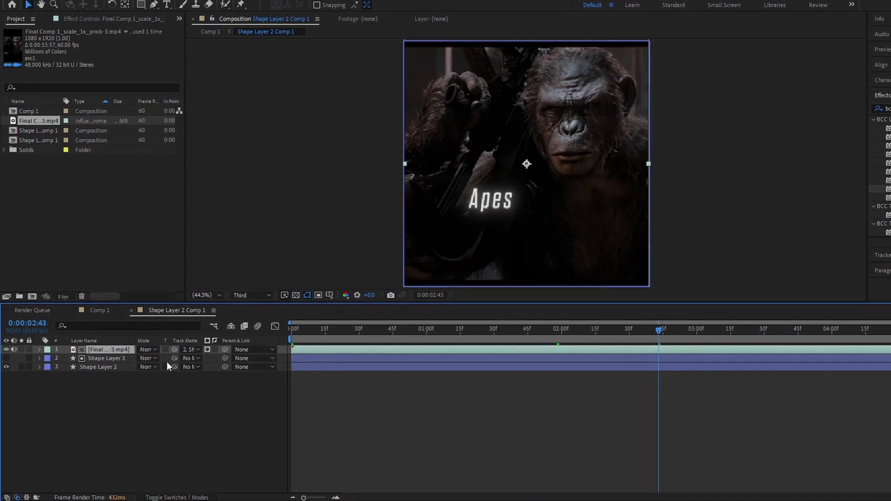
key(s)
click(169, 358)
text(105)
key(Return)
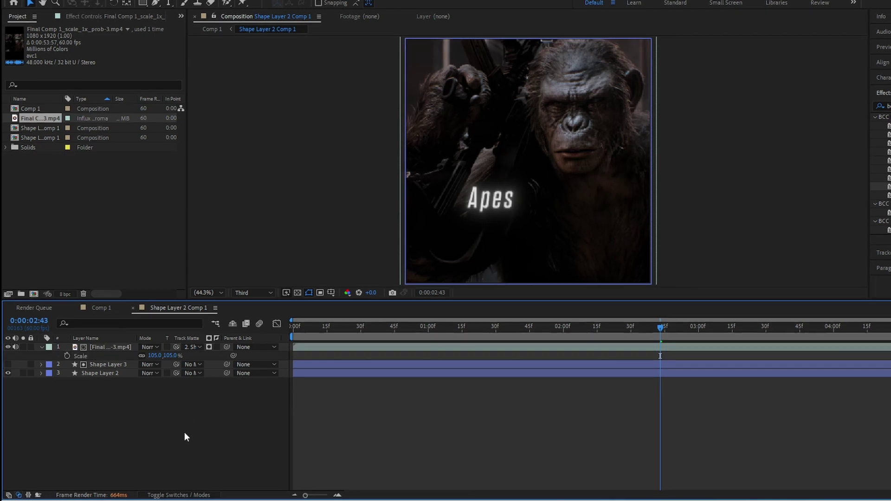
Return to Comp 1 and preview the finished burn reveal from the first frame.
click(97, 308)
click(288, 330)
key(space)
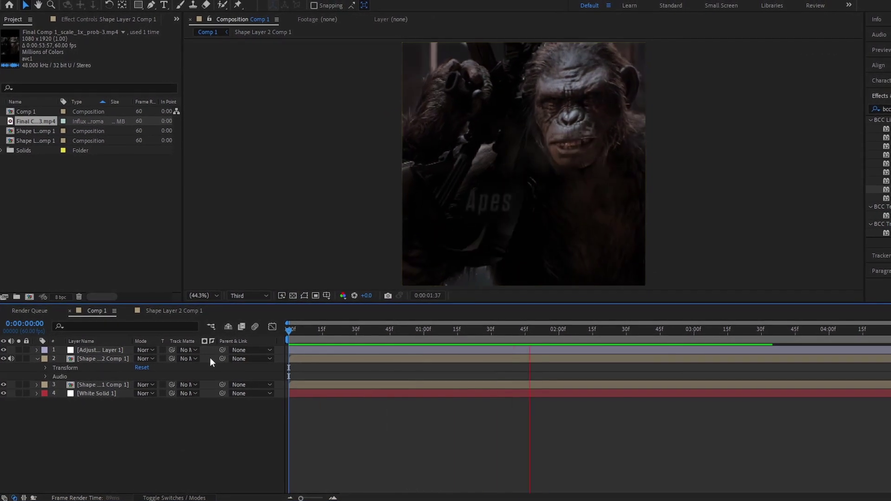
key(space)
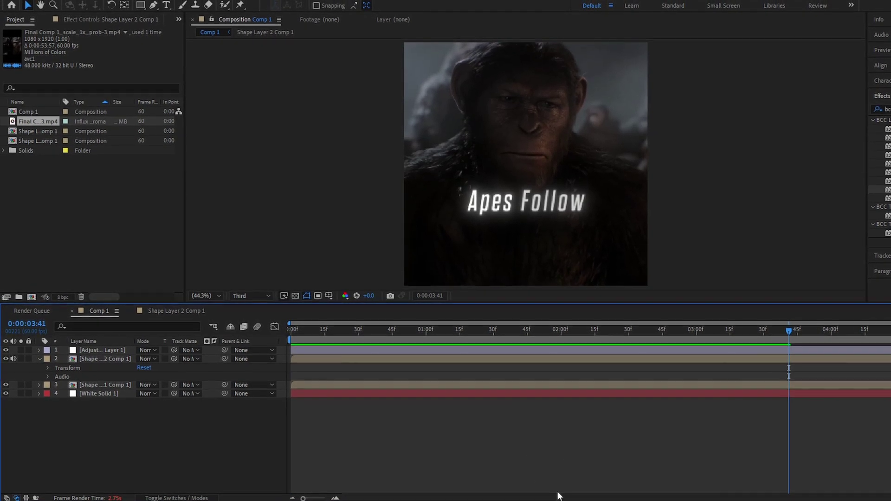
key(Home)
key(space)
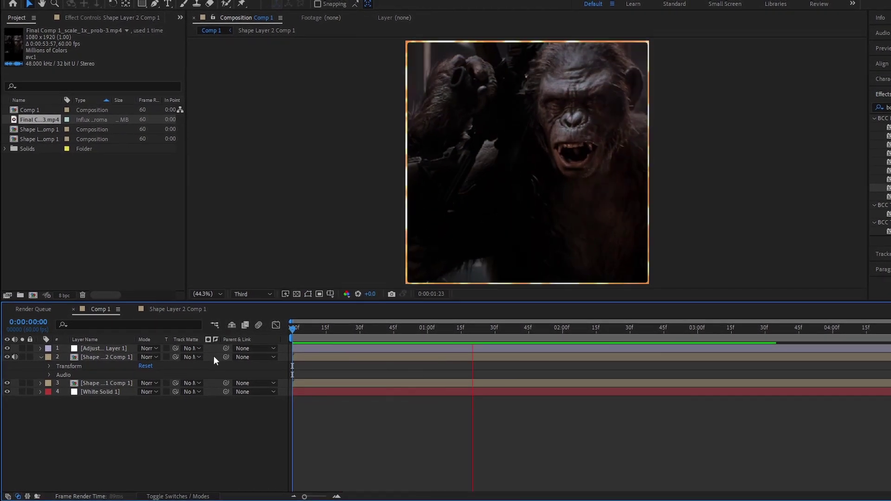